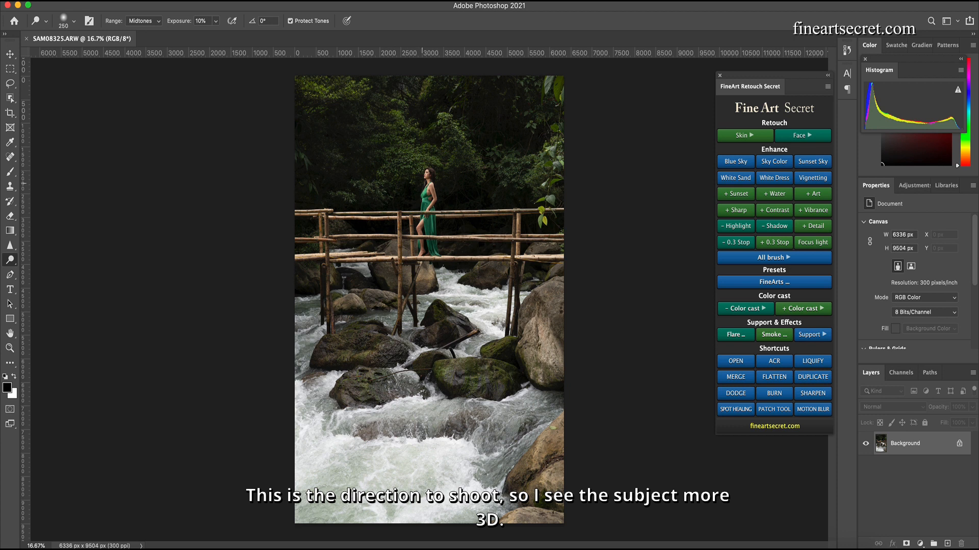
# - Zoom in to examine the model and the light on her face, then return to the full view
pyautogui.press('super+plus')
pyautogui.press('super+plus')
pyautogui.press('super+plus')
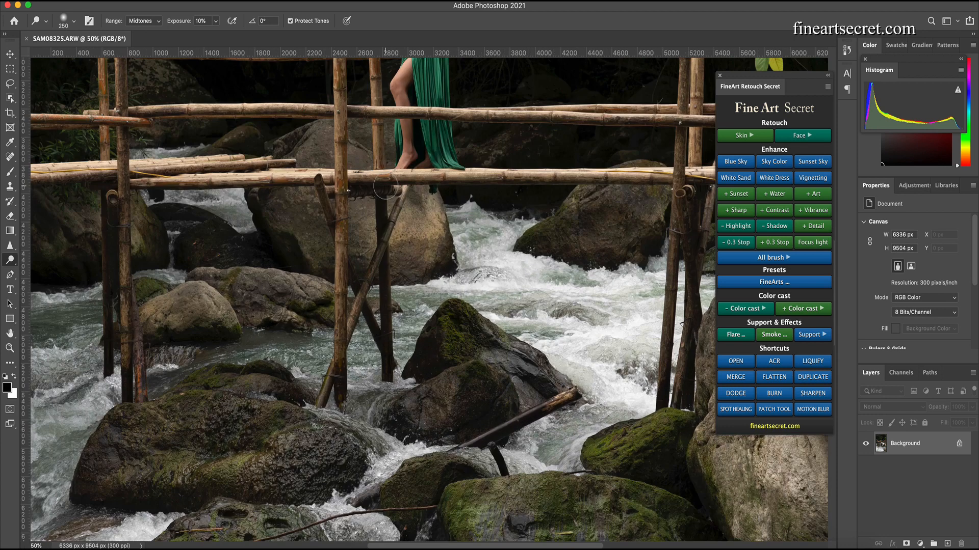
pyautogui.moveTo(459, 97); pyautogui.dragTo(462, 253)
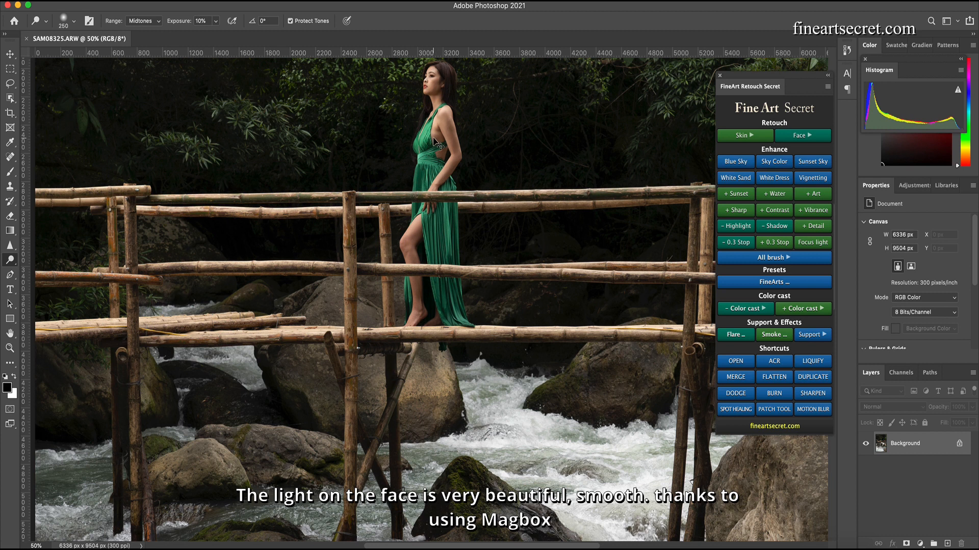
pyautogui.press('super+minus')
pyautogui.press('super+minus')
pyautogui.press('super+minus')
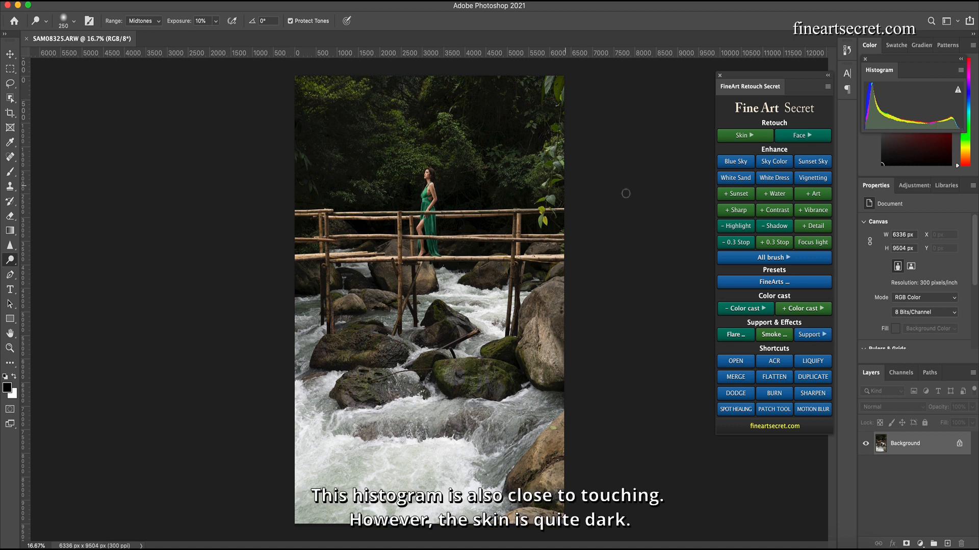
# - Apply the +0.3 Stop exposure action repeatedly to brighten the skin and the whole image
pyautogui.click(779, 244)
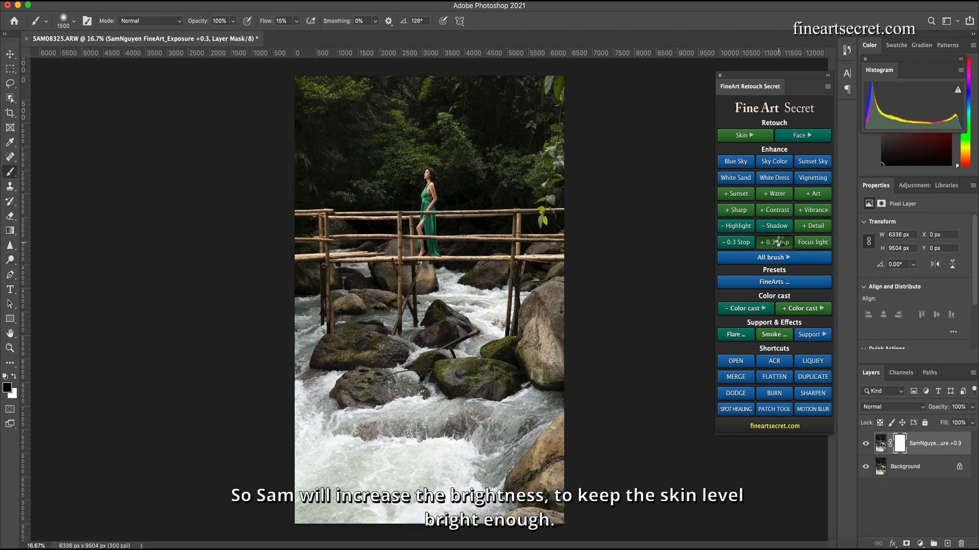
pyautogui.click(779, 243)
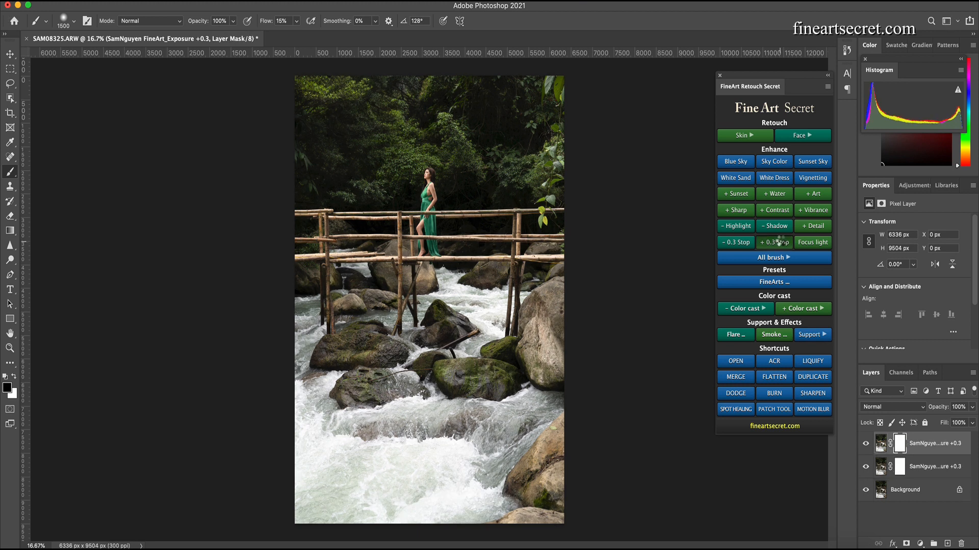
pyautogui.click(776, 245)
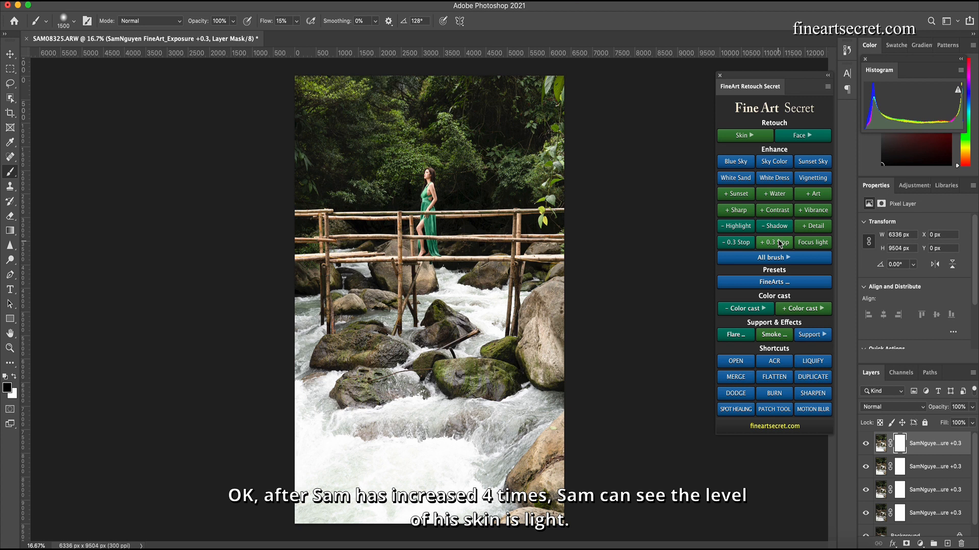
# - Group the exposure layers together and add a layer mask to the group
pyautogui.keyDown('shift'); pyautogui.click(934, 515); pyautogui.keyUp('shift')
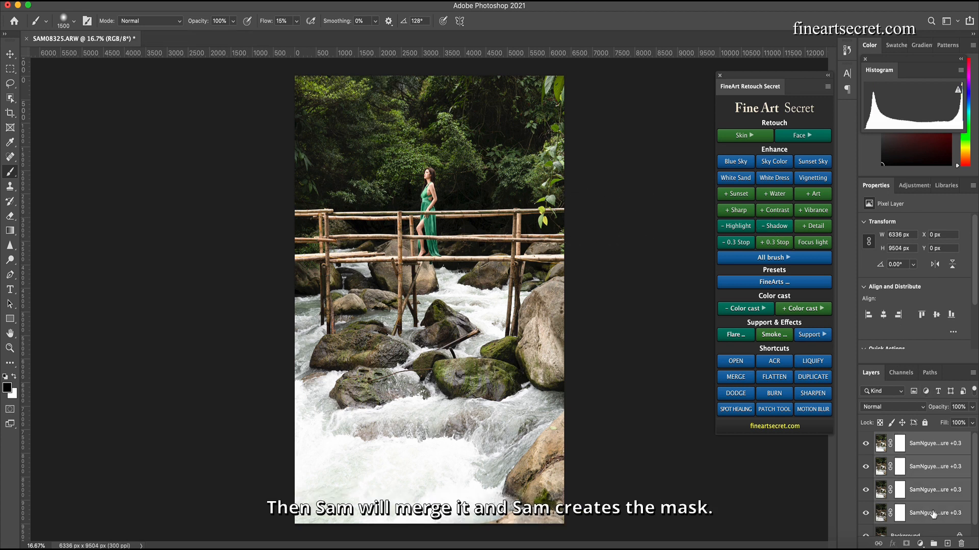
pyautogui.press('super+g')
pyautogui.click(905, 544)
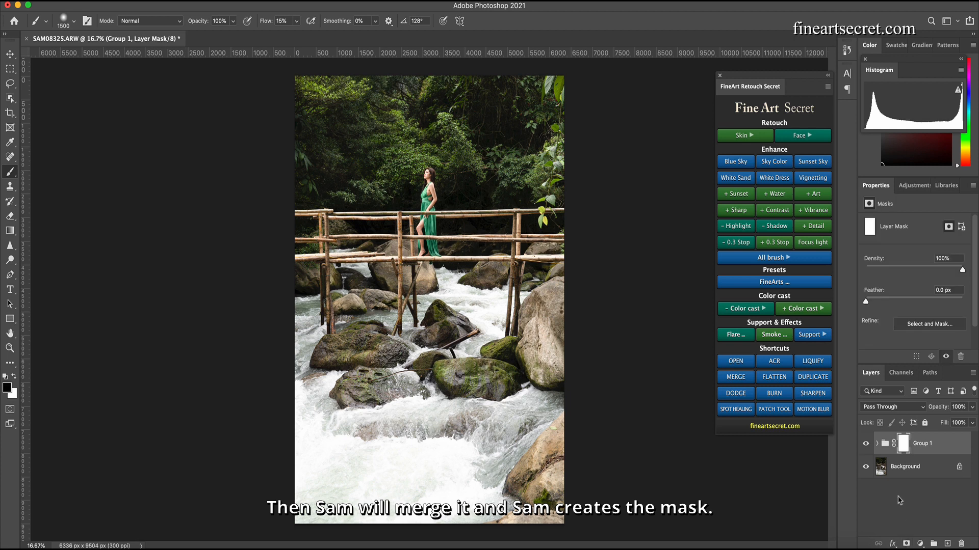
# - Set the brush flow to 100%, enlarge the brush, and paint black over the group mask to hide the brightening
pyautogui.click(296, 22)
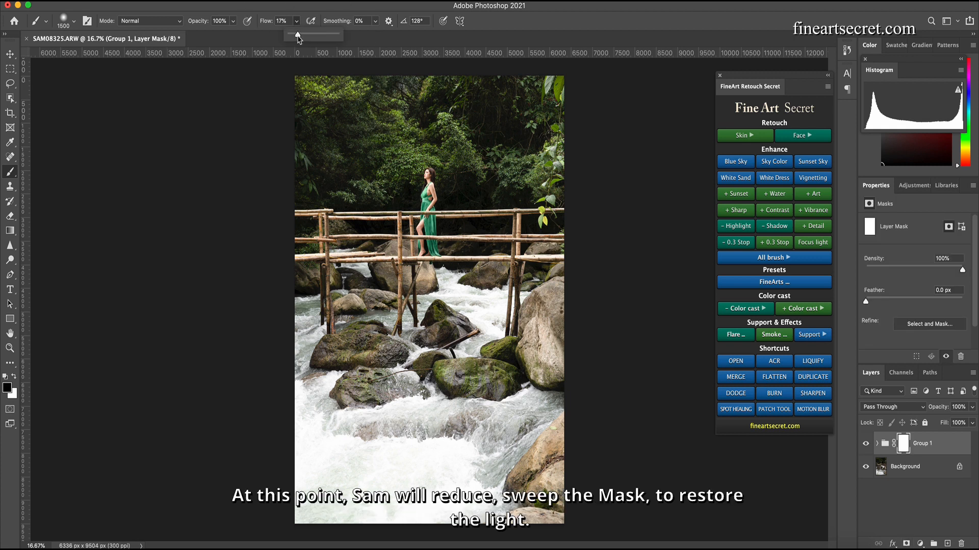
pyautogui.moveTo(298, 37); pyautogui.dragTo(385, 42)
pyautogui.press(']')
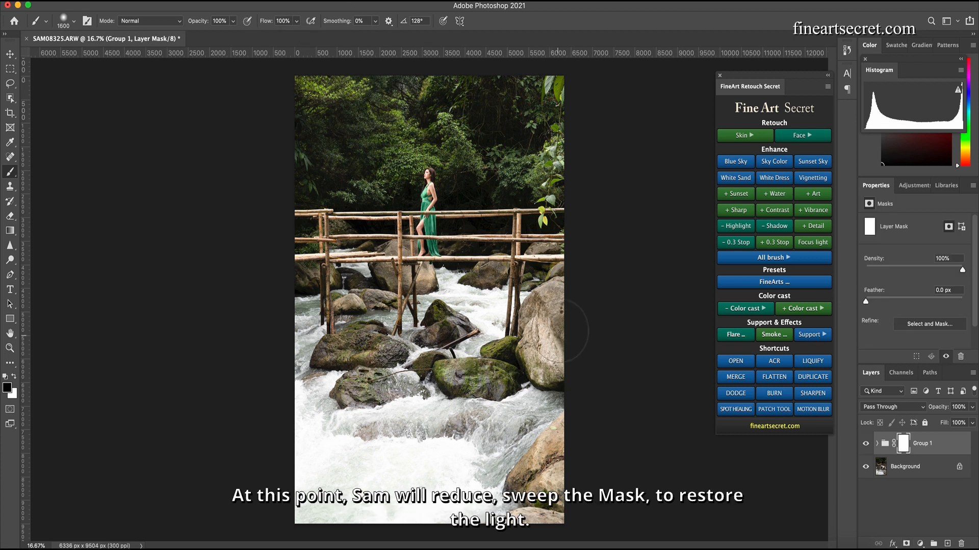
pyautogui.press(']')
pyautogui.press(']')
pyautogui.press(']')
pyautogui.press(']')
pyautogui.press(']')
pyautogui.press(']')
pyautogui.press(']')
pyautogui.press(']')
pyautogui.press(']')
pyautogui.press(']')
pyautogui.press(']')
pyautogui.press(']')
pyautogui.moveTo(557, 312)
pyautogui.mouseDown()
pyautogui.moveTo(438, 366)
pyautogui.moveTo(554, 313)
pyautogui.moveTo(536, 513)
pyautogui.moveTo(260, 489)
pyautogui.mouseUp()
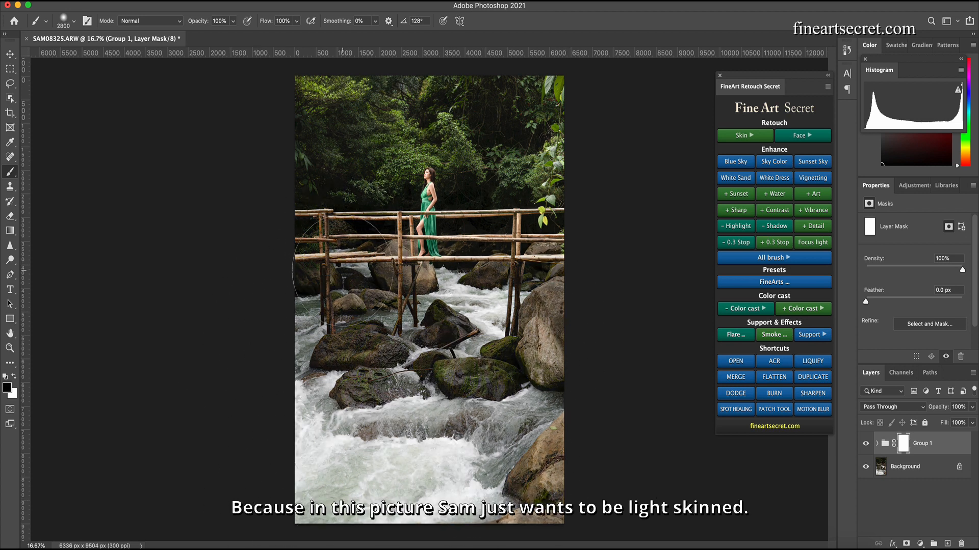
pyautogui.moveTo(343, 271); pyautogui.dragTo(352, 260)
# - Try painting over the upper foliage with a smaller brush, and undo the stroke
pyautogui.press('[')
pyautogui.press('[')
pyautogui.press('[')
pyautogui.press('[')
pyautogui.press('[')
pyautogui.press('[')
pyautogui.press('[')
pyautogui.press('[')
pyautogui.press('[')
pyautogui.press('[')
pyautogui.press('[')
pyautogui.press('[')
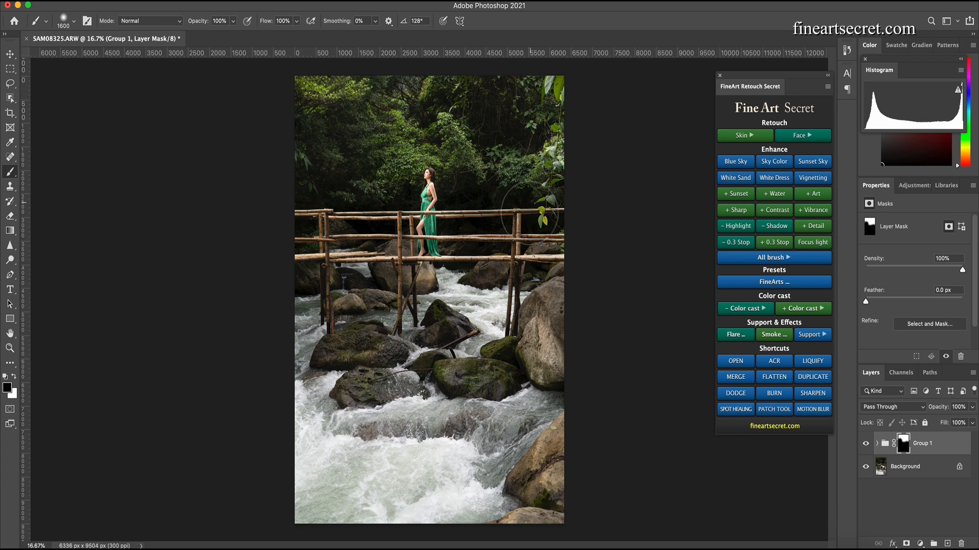
pyautogui.moveTo(507, 157)
pyautogui.mouseDown()
pyautogui.moveTo(379, 98)
pyautogui.moveTo(347, 135)
pyautogui.mouseUp()
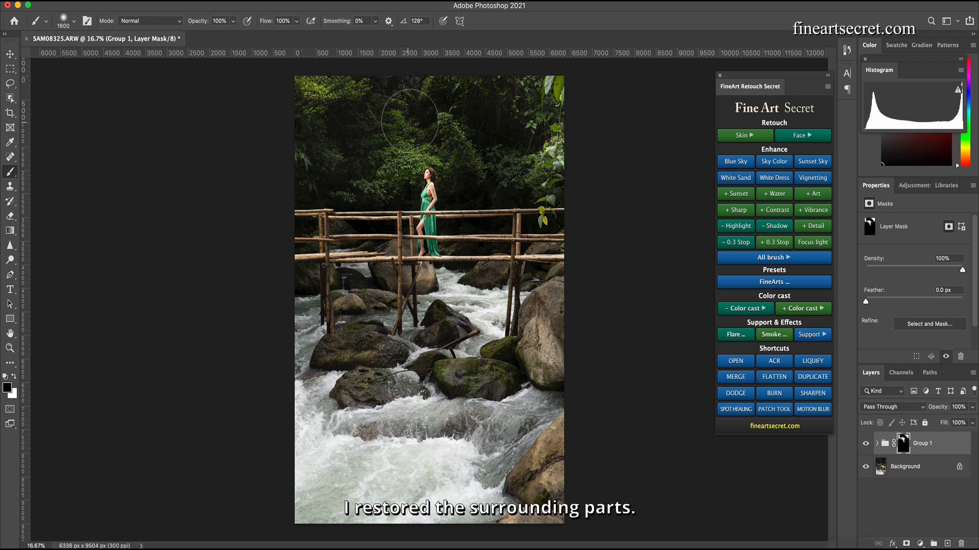
pyautogui.press('super+z')
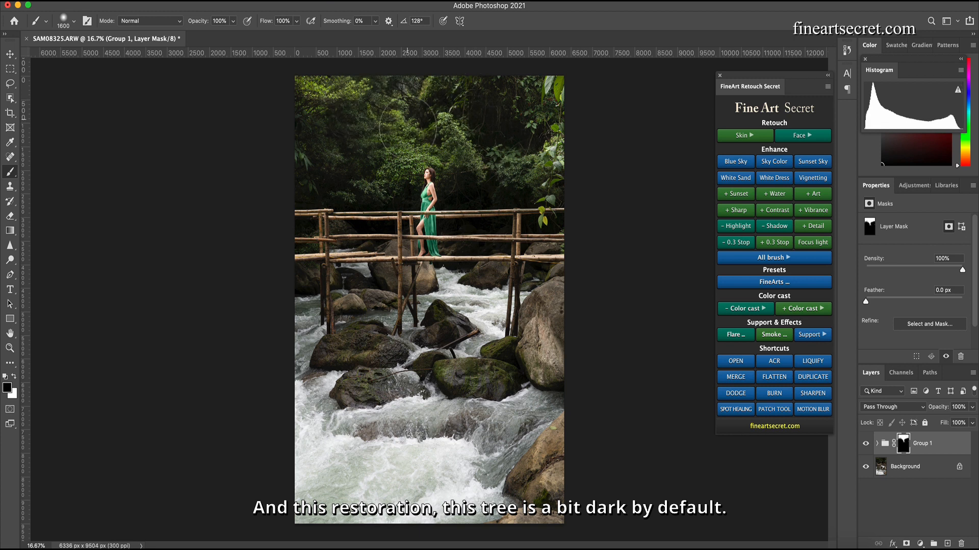
# - Toggle the group's visibility to compare the image before and after
pyautogui.click(866, 444)
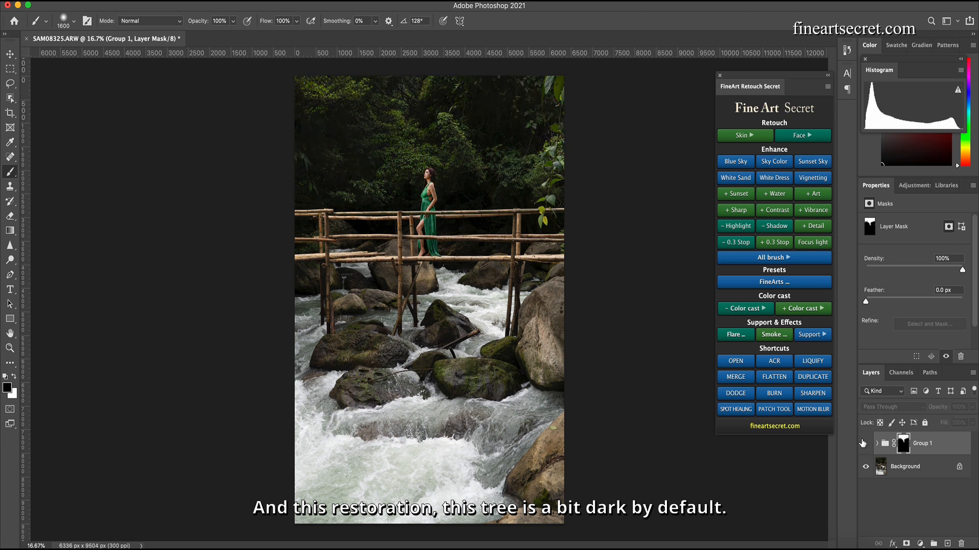
pyautogui.click(866, 444)
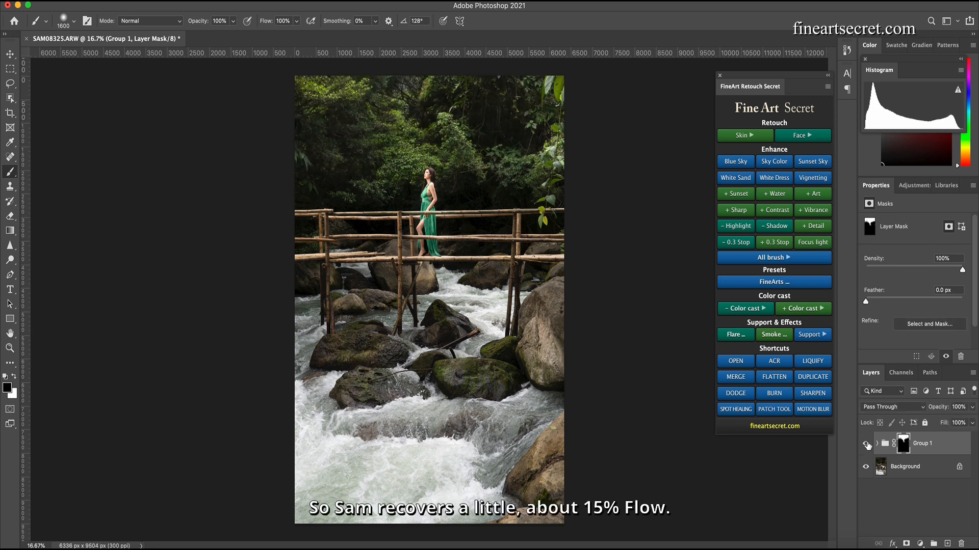
# - Set the brush flow to 14%, shrink the brush, and paint over the foliage above the model to restore some brightness
pyautogui.click(296, 23)
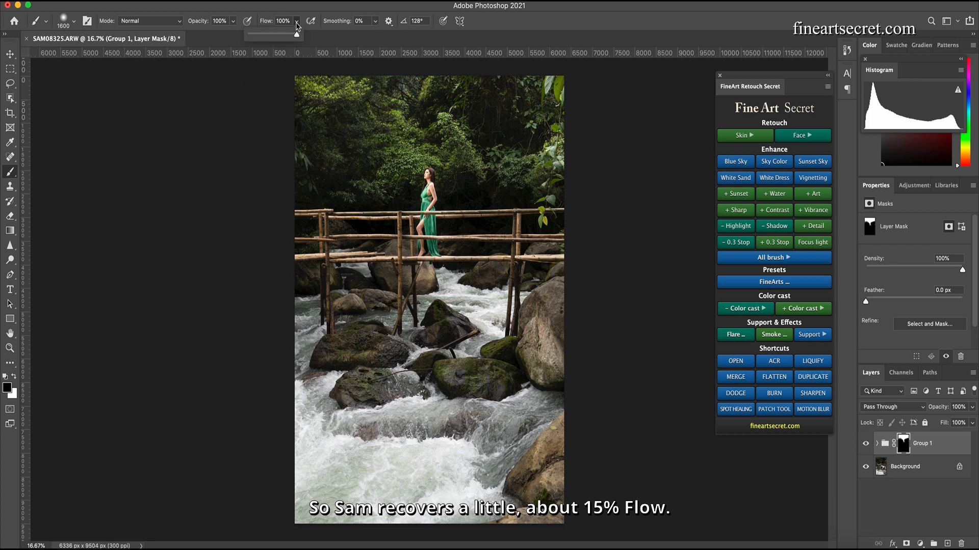
pyautogui.click(263, 34)
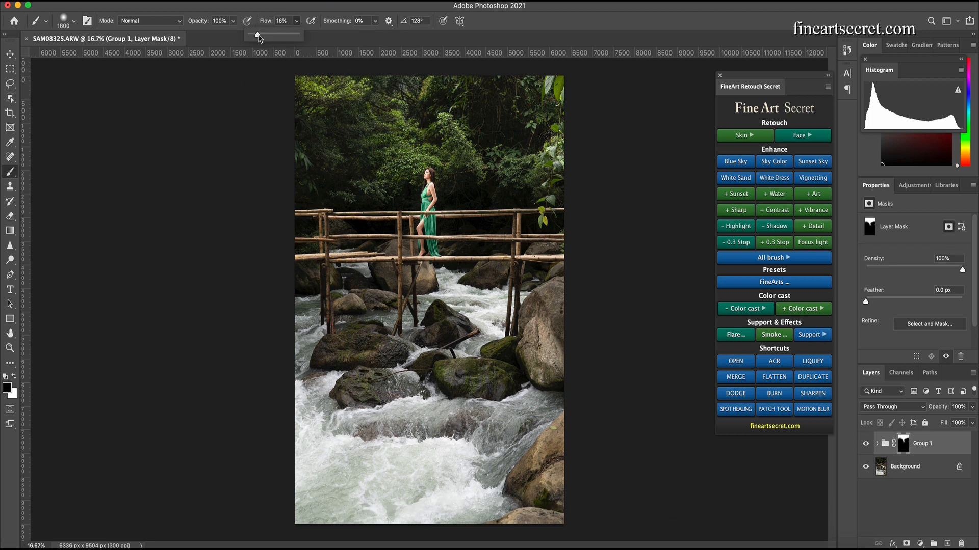
pyautogui.press('[')
pyautogui.press('[')
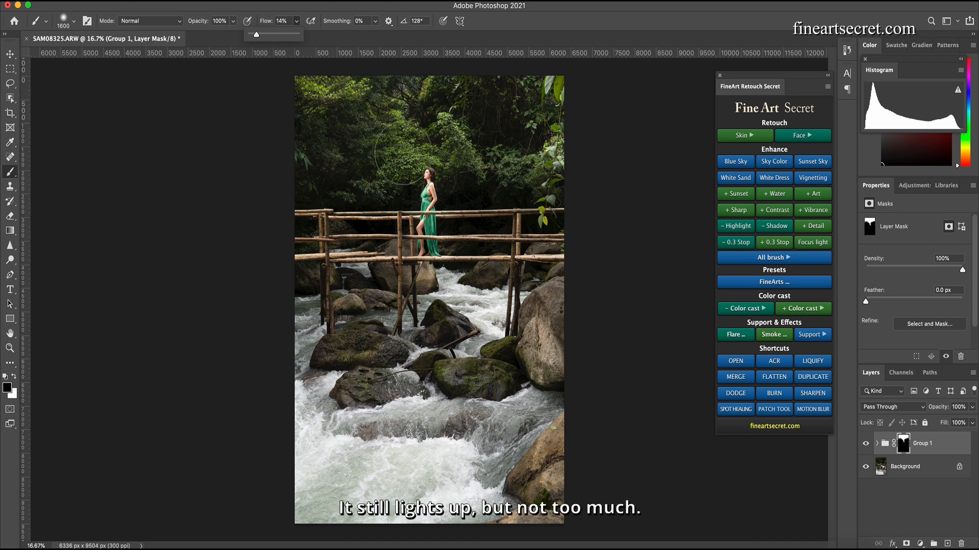
pyautogui.click(391, 171)
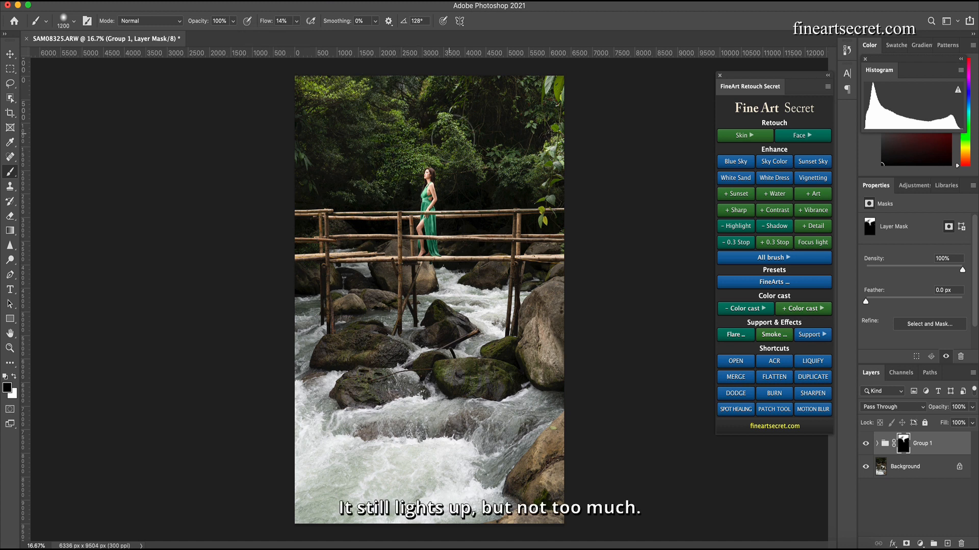
# - Resize the brush to 1300 and paint over the foliage along the upper right edge of the mask
pyautogui.press('[')
pyautogui.press('[')
pyautogui.press('[')
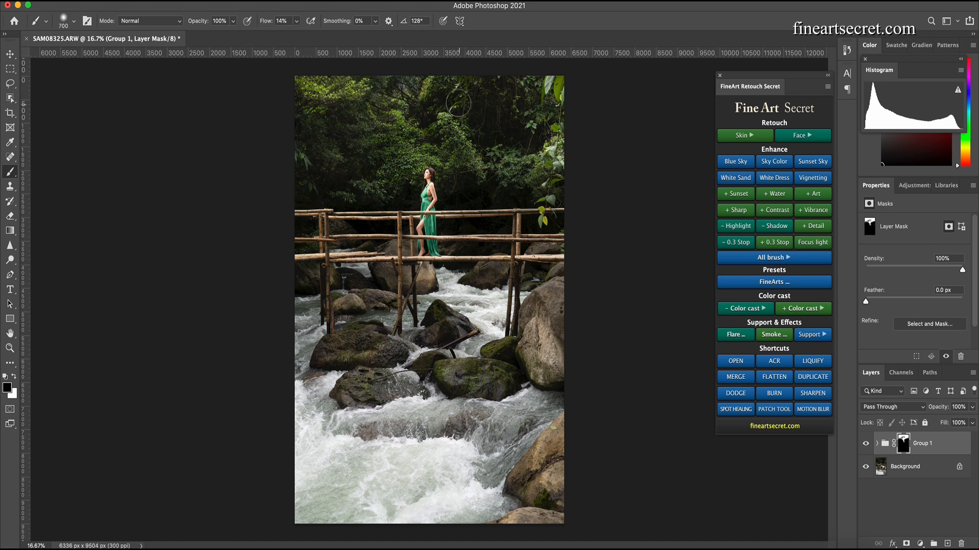
pyautogui.press(']')
pyautogui.press(']')
pyautogui.press(']')
pyautogui.press(']')
pyautogui.press(']')
pyautogui.press(']')
pyautogui.press(']')
pyautogui.moveTo(565, 147); pyautogui.dragTo(575, 134)
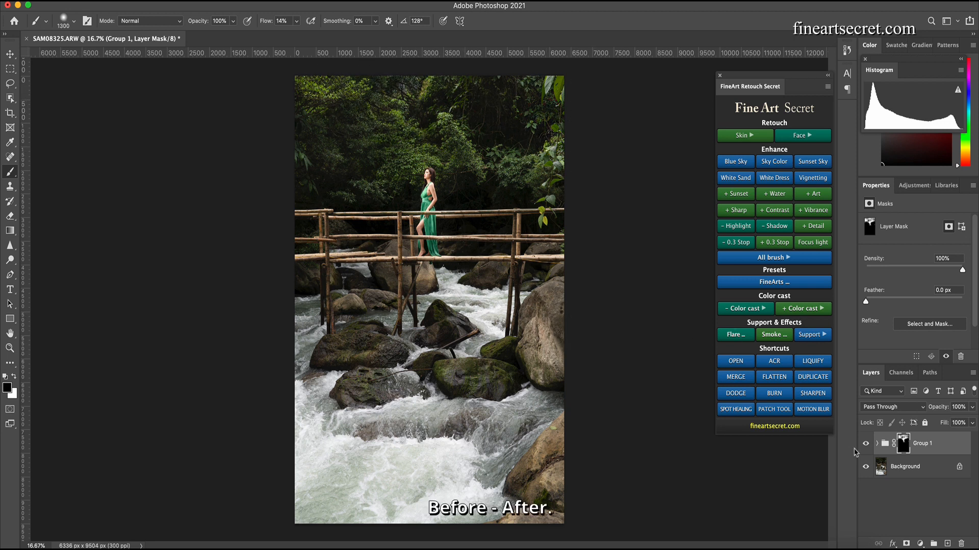
# - Toggle the group's visibility several times to compare before and after the brightening
pyautogui.click(866, 444)
pyautogui.click(866, 444)
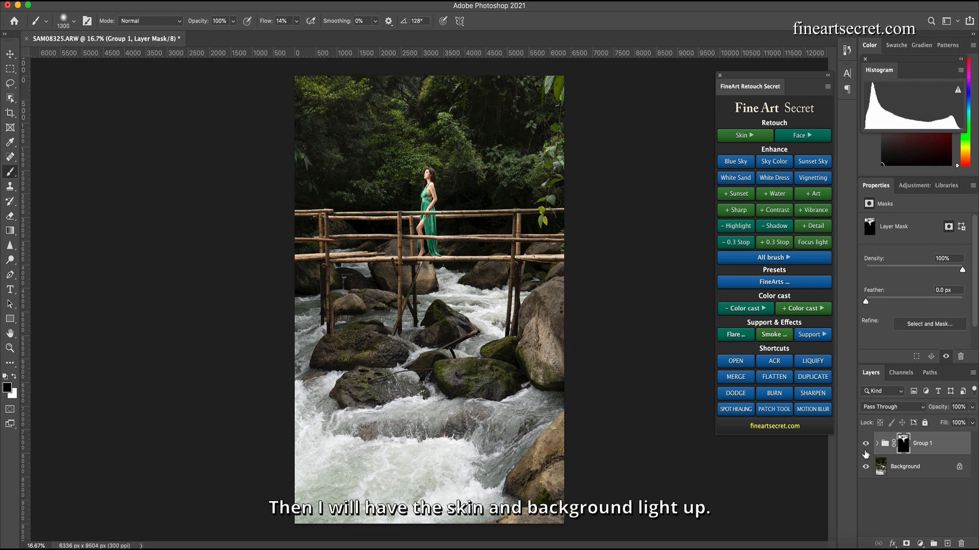
pyautogui.click(866, 444)
pyautogui.click(866, 444)
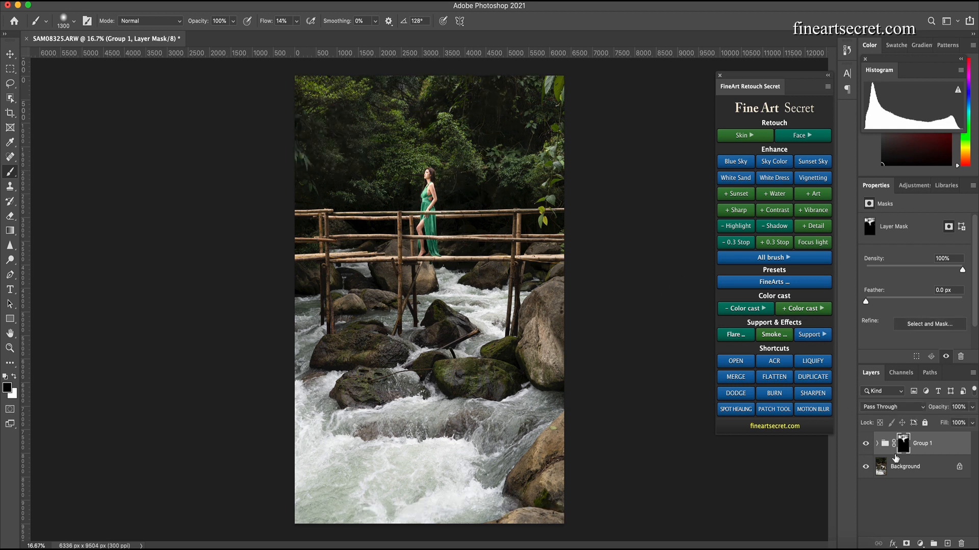
pyautogui.click(867, 445)
pyautogui.click(867, 445)
# - Merge all visible layers into a new layer on top of the stack
pyautogui.click(740, 381)
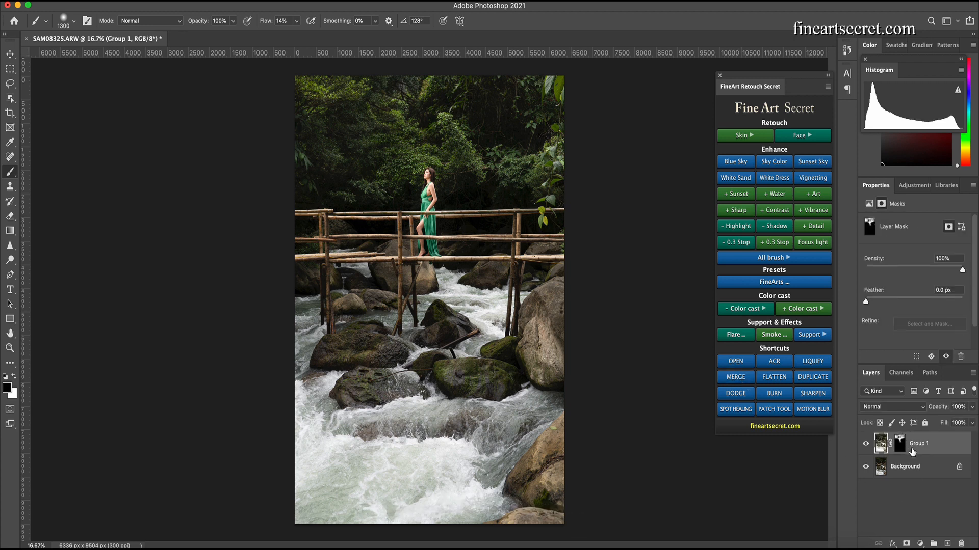
pyautogui.click(749, 378)
pyautogui.press('super+plus')
pyautogui.press('super+plus')
pyautogui.press('super+plus')
pyautogui.press('super+plus')
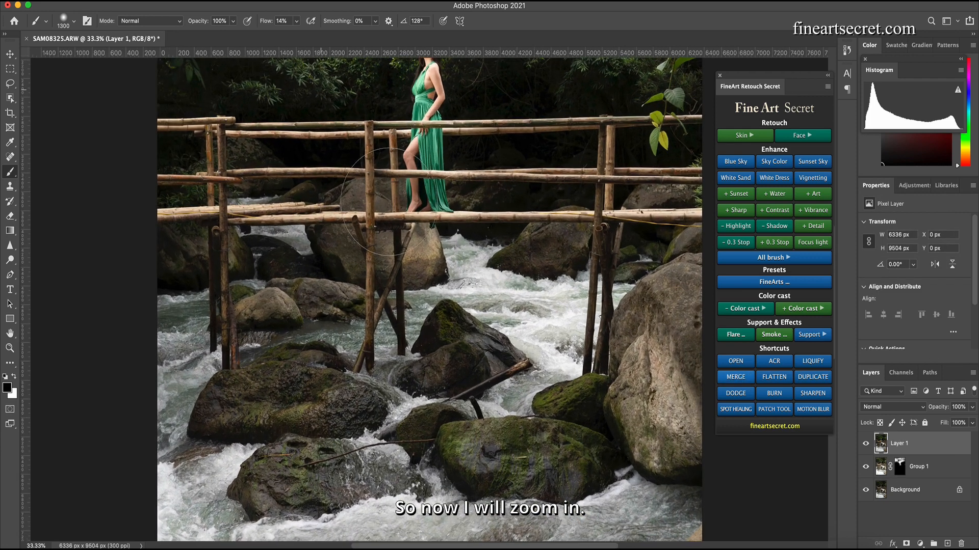
pyautogui.moveTo(514, 241); pyautogui.dragTo(500, 290)
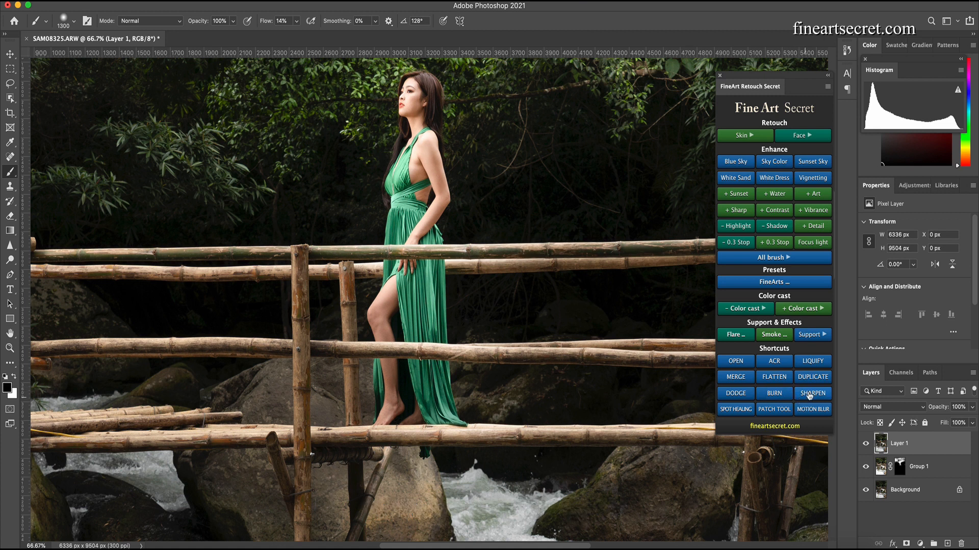
# - Open Liquify, set the brush size to 300, and push the model's back inward at the waist
pyautogui.click(811, 360)
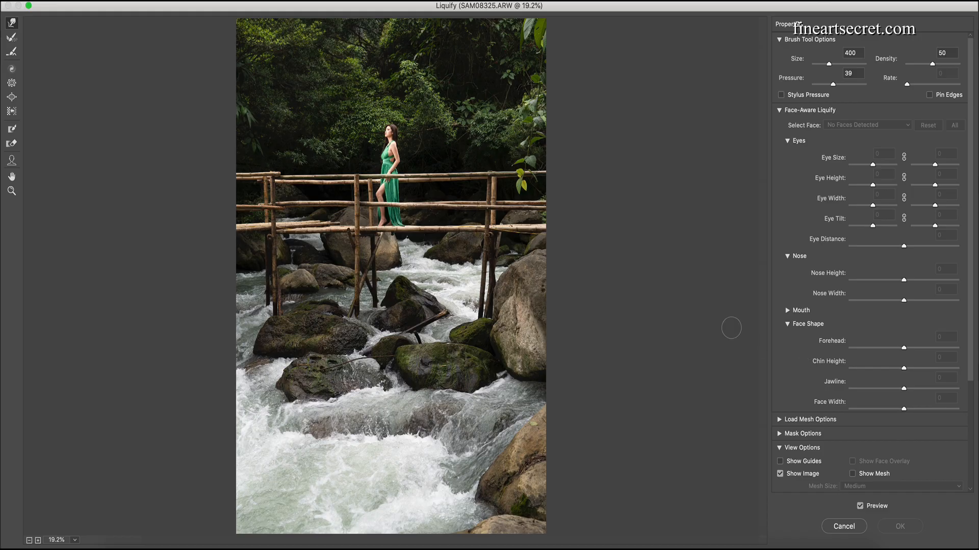
pyautogui.press('super+plus')
pyautogui.press('super+plus')
pyautogui.press('super+plus')
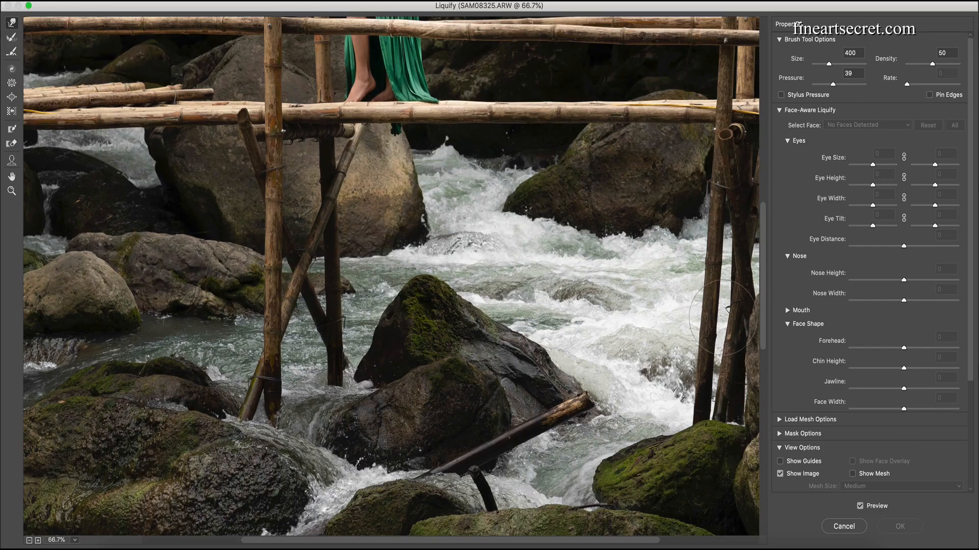
pyautogui.moveTo(437, 158); pyautogui.dragTo(434, 485)
pyautogui.press('[')
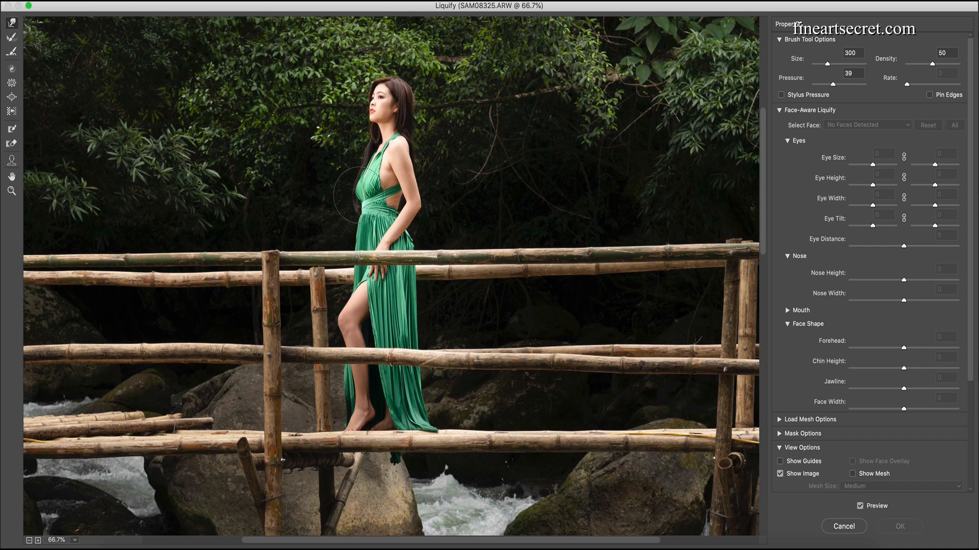
pyautogui.moveTo(356, 196); pyautogui.dragTo(358, 187)
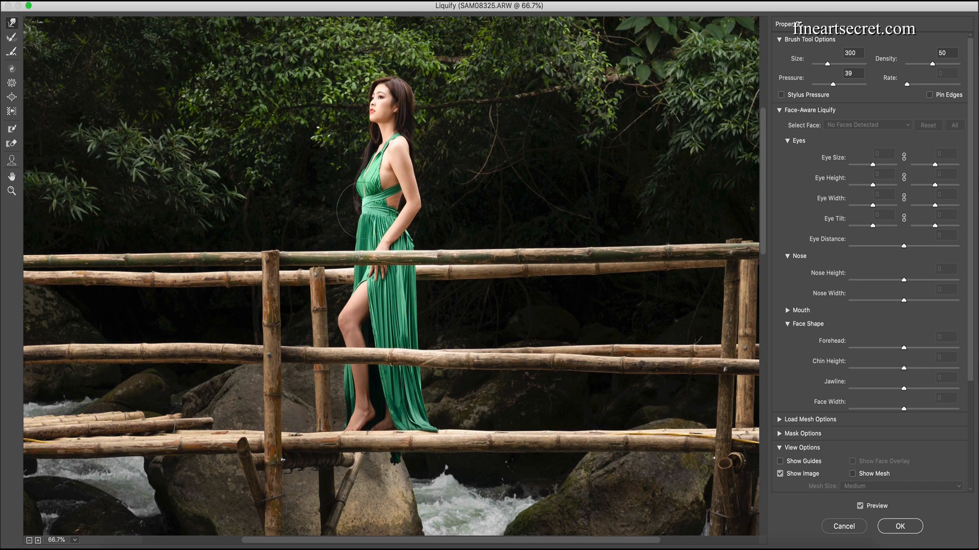
pyautogui.moveTo(359, 215); pyautogui.dragTo(365, 212)
# - Adjust the Liquify brush size while slimming the model, then apply the Liquify edits
pyautogui.press('[')
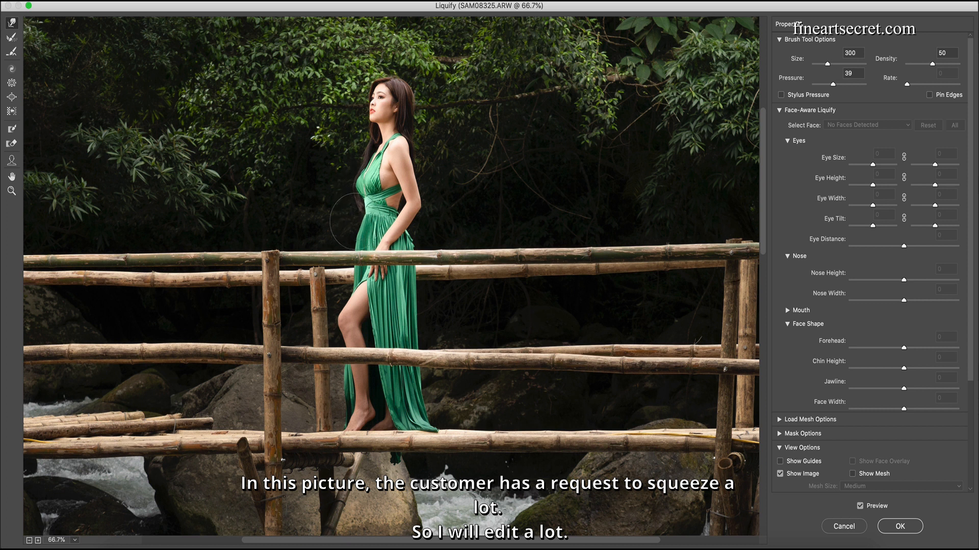
pyautogui.press('[')
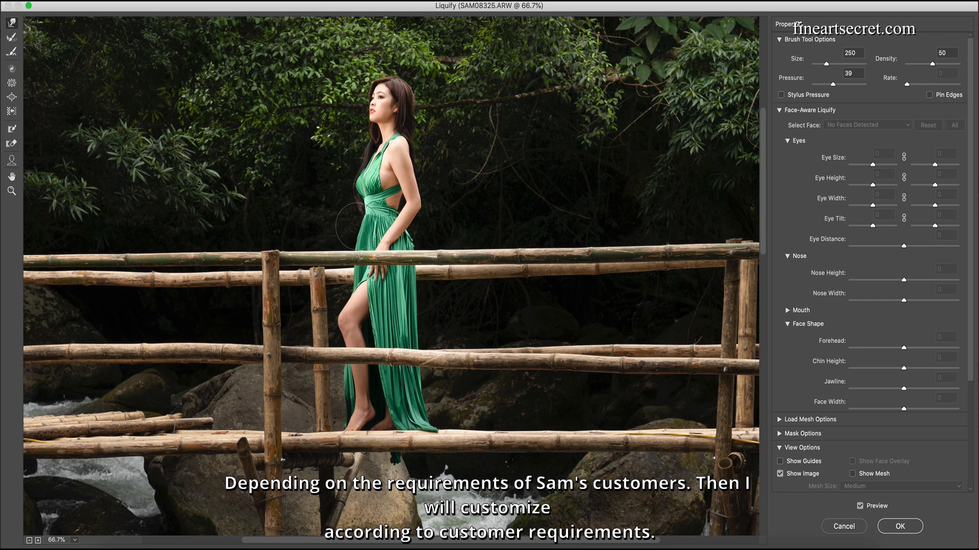
pyautogui.press(']')
pyautogui.press('[')
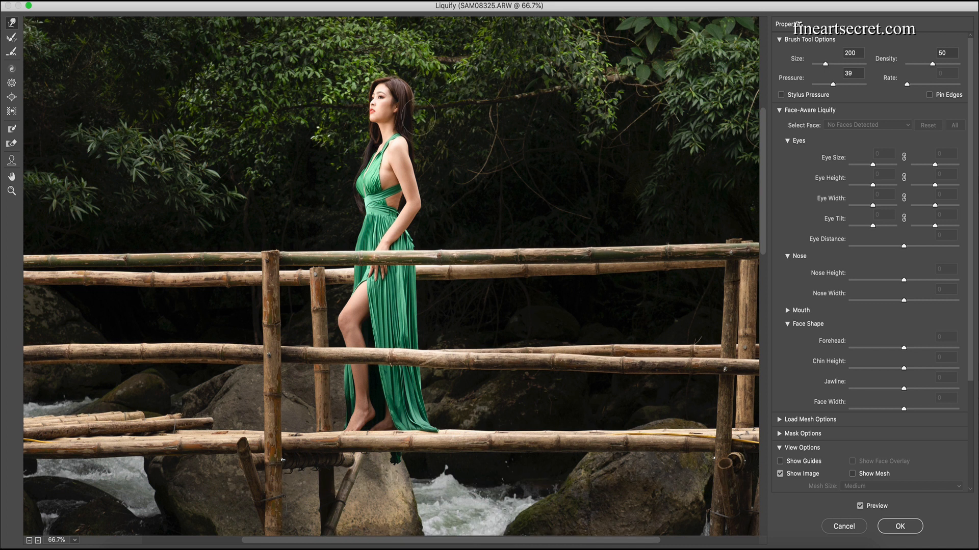
pyautogui.press('[')
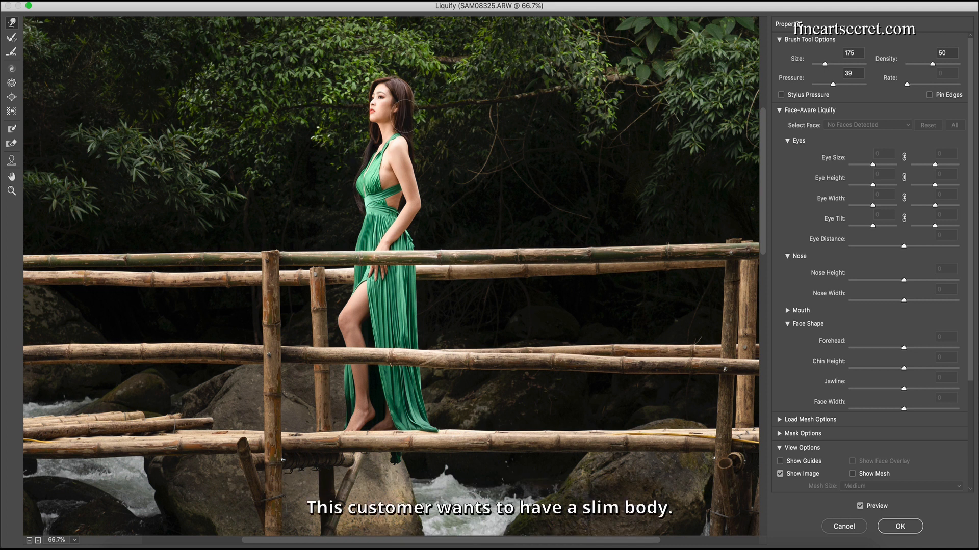
pyautogui.press(']')
pyautogui.press(']')
pyautogui.press(']')
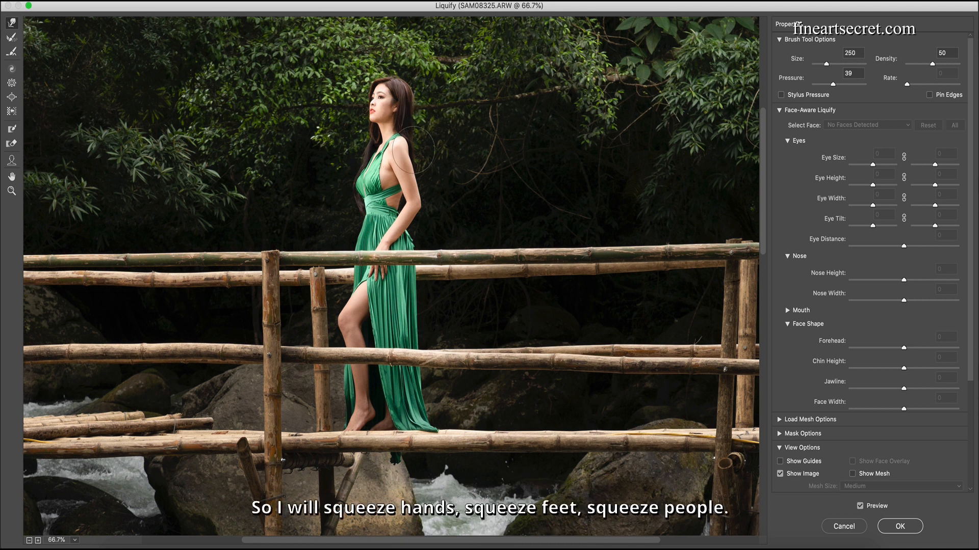
pyautogui.press(']')
pyautogui.press(']')
pyautogui.click(900, 526)
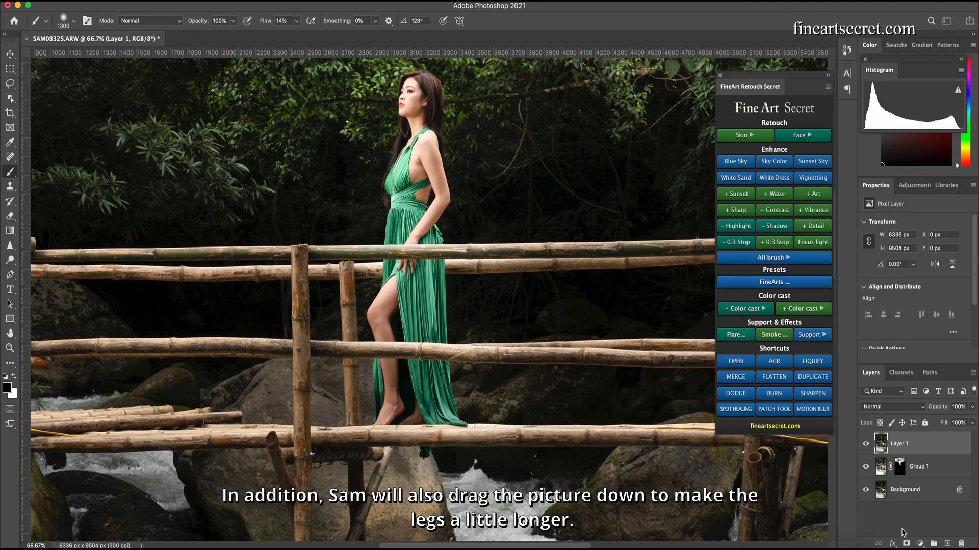
# - Select the lower part of the image and stretch it downward to lengthen the model's legs
pyautogui.hotkey('ctrl', '-')
pyautogui.hotkey('ctrl', '-')
pyautogui.hotkey('ctrl', '-')
pyautogui.hotkey('ctrl', '-')
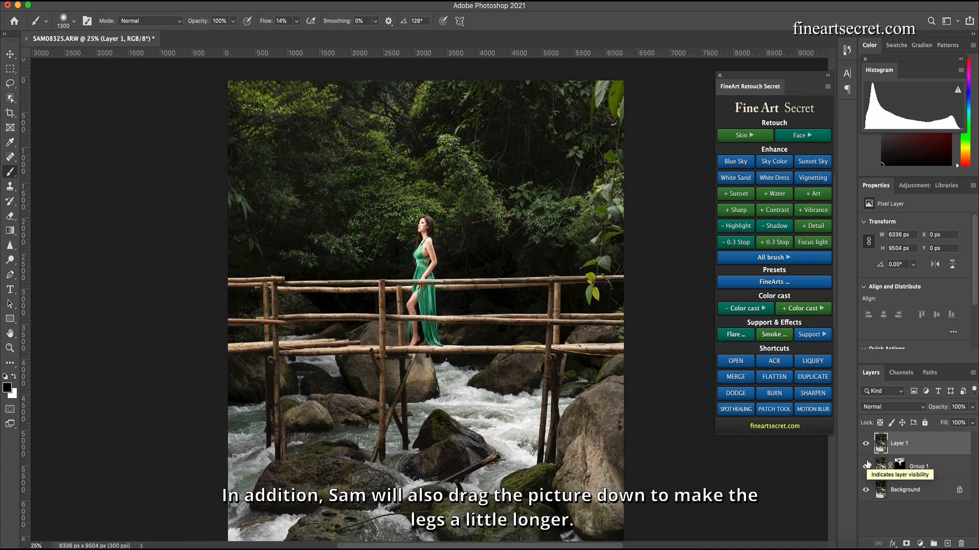
pyautogui.hotkey('ctrl', '-')
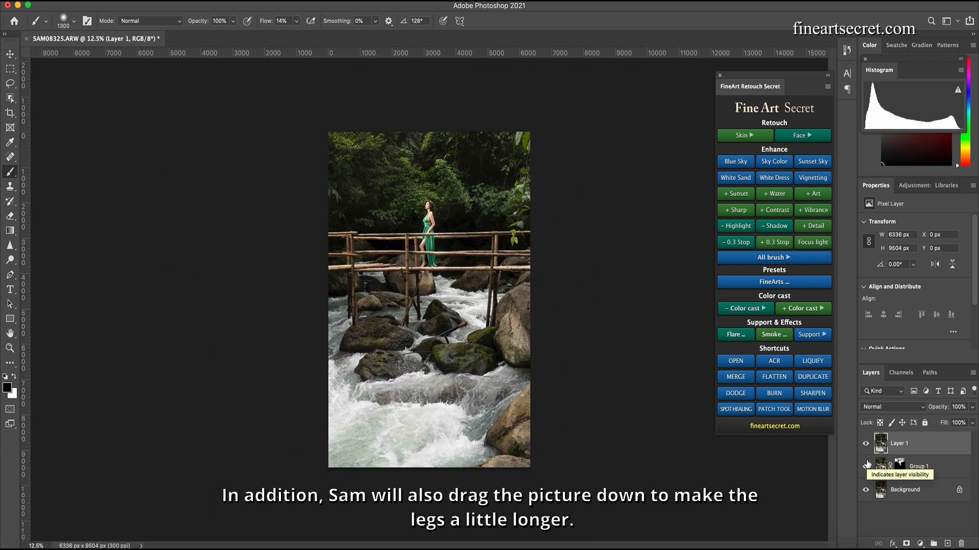
pyautogui.press('m')
pyautogui.moveTo(550, 496); pyautogui.dragTo(188, 246)
pyautogui.hotkey('ctrl', 't')
pyautogui.moveTo(429, 468); pyautogui.dragTo(430, 491)
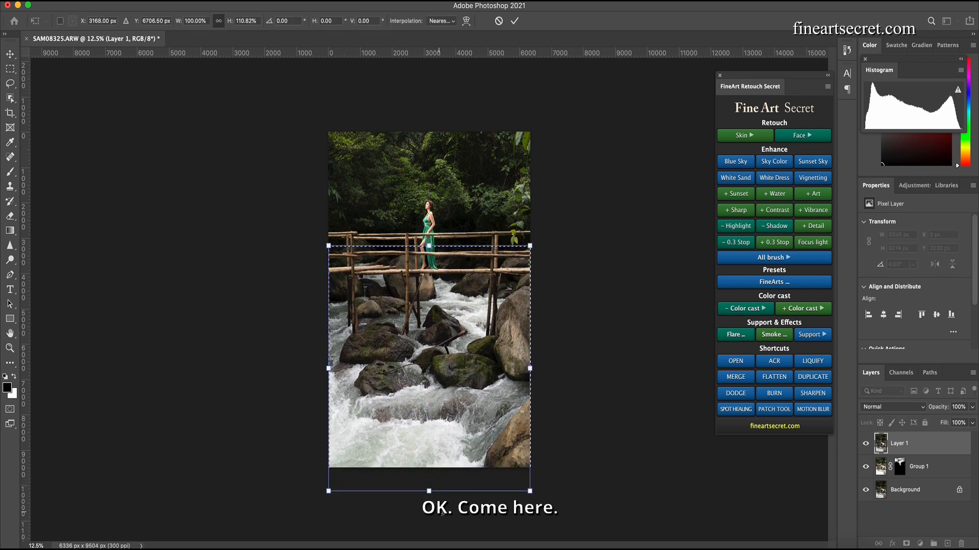
pyautogui.press('Return')
pyautogui.hotkey('ctrl', 'd')
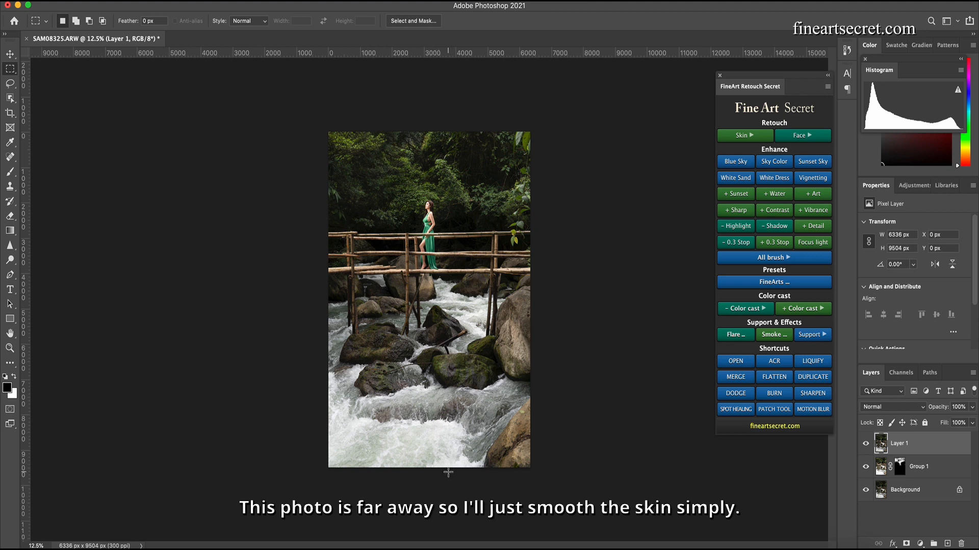
# - Run the Beauty Skin smoothing action and fit its oval guide around the model
pyautogui.hotkey('ctrl', '+')
pyautogui.hotkey('ctrl', '+')
pyautogui.hotkey('ctrl', '+')
pyautogui.hotkey('ctrl', '+')
pyautogui.hotkey('ctrl', '+')
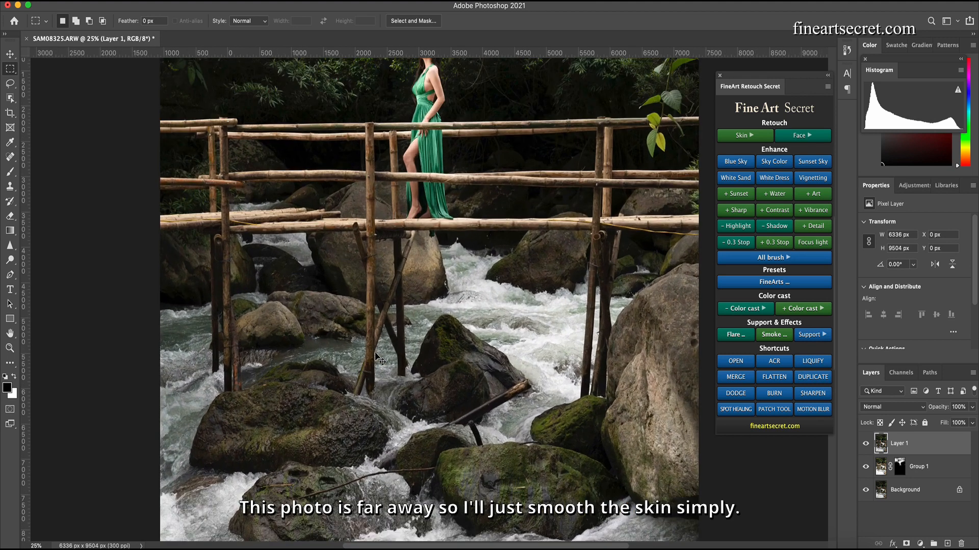
pyautogui.scroll(6, 399, 303)
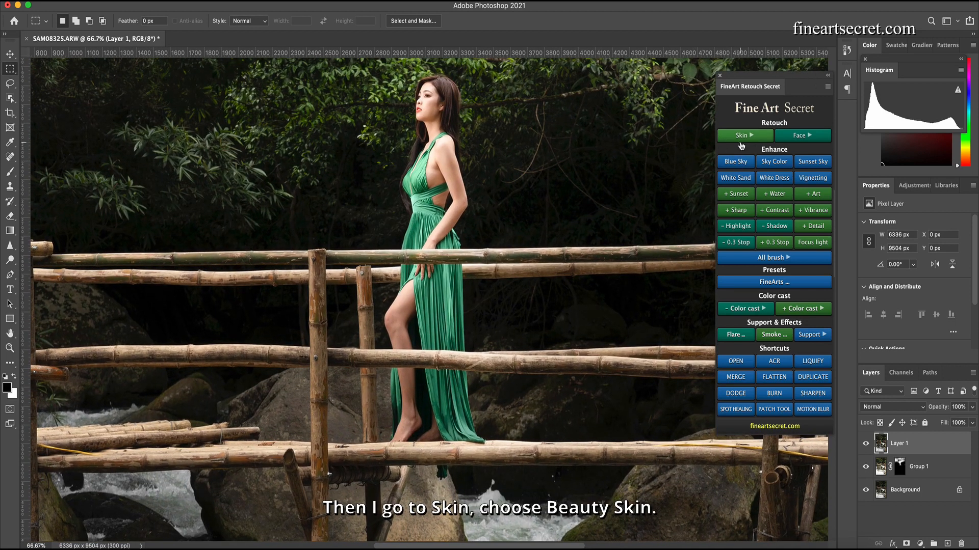
pyautogui.click(742, 136)
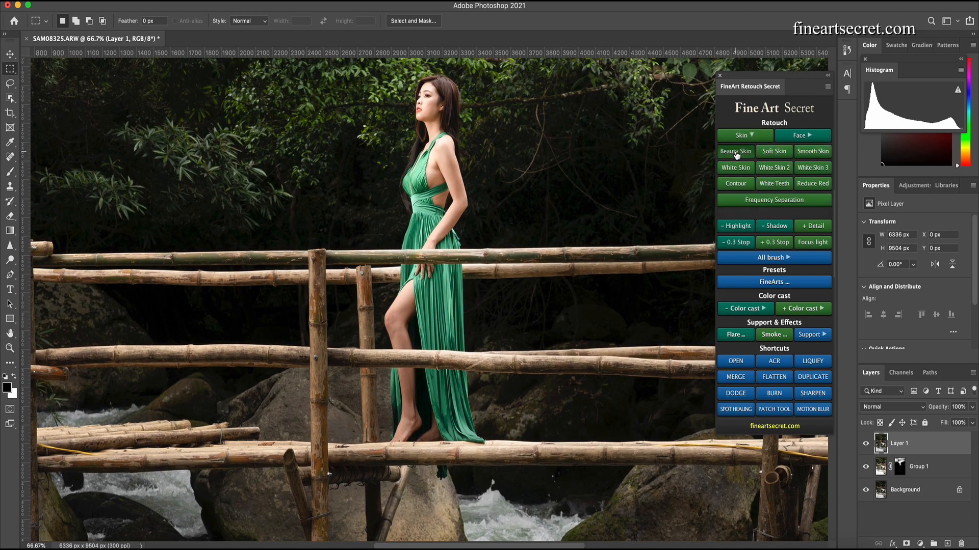
pyautogui.click(737, 152)
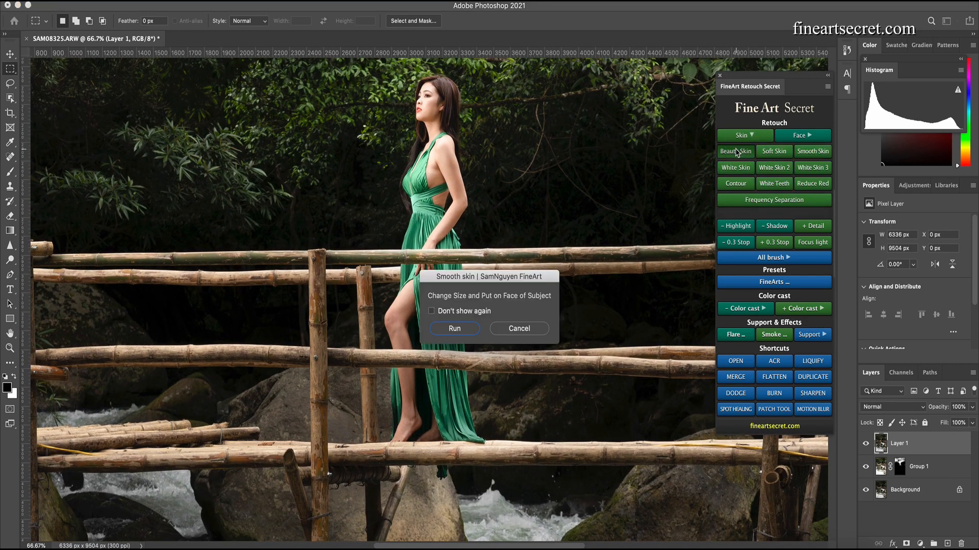
pyautogui.click(454, 328)
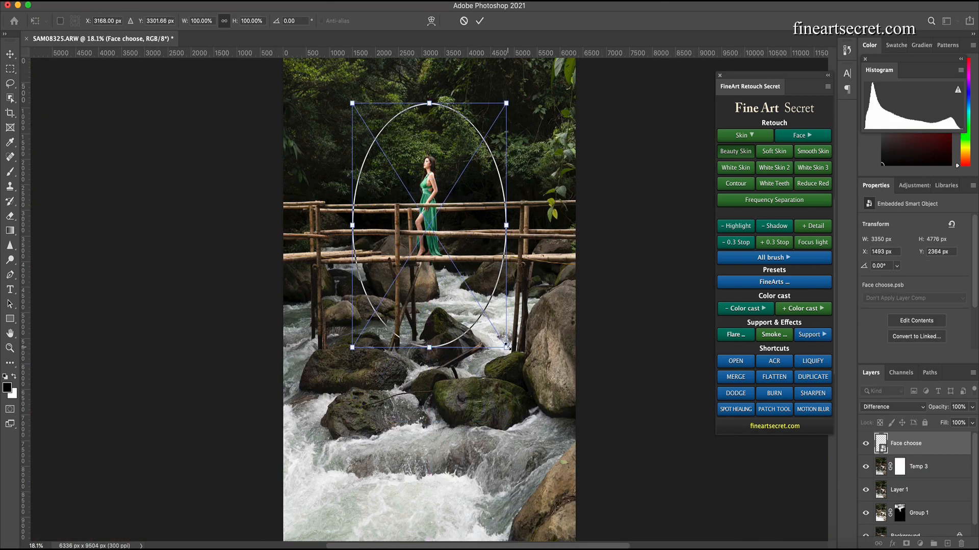
pyautogui.moveTo(507, 347); pyautogui.dragTo(427, 221)
pyautogui.moveTo(404, 186); pyautogui.dragTo(444, 227)
pyautogui.press('Return')
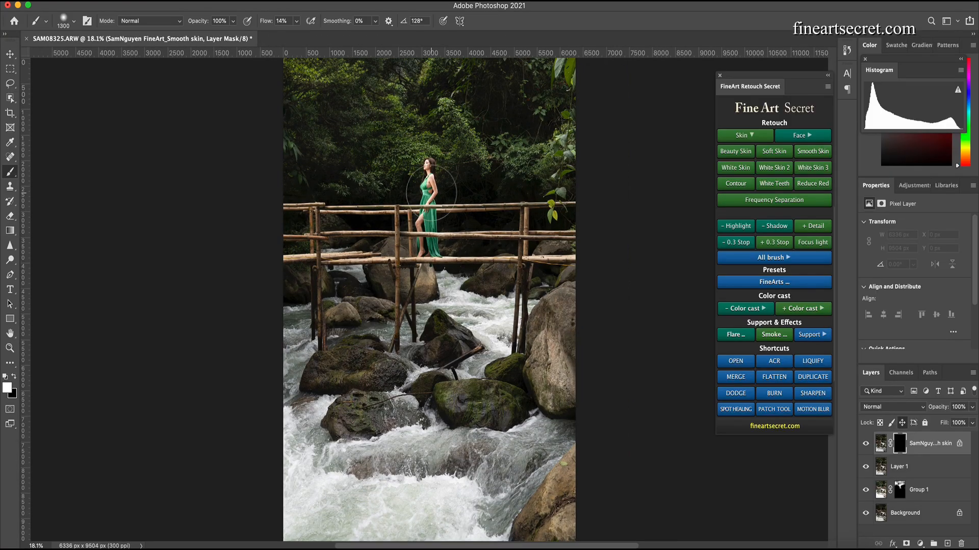
# - Zoom in on the model to examine her skin for uneven, lumpy areas
pyautogui.scroll(6, 433, 194)
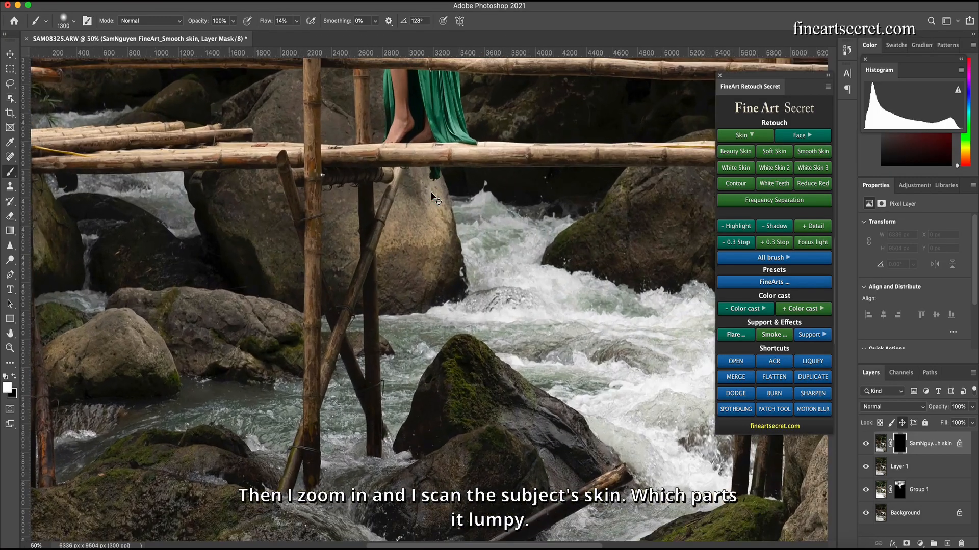
pyautogui.scroll(15, 438, 193)
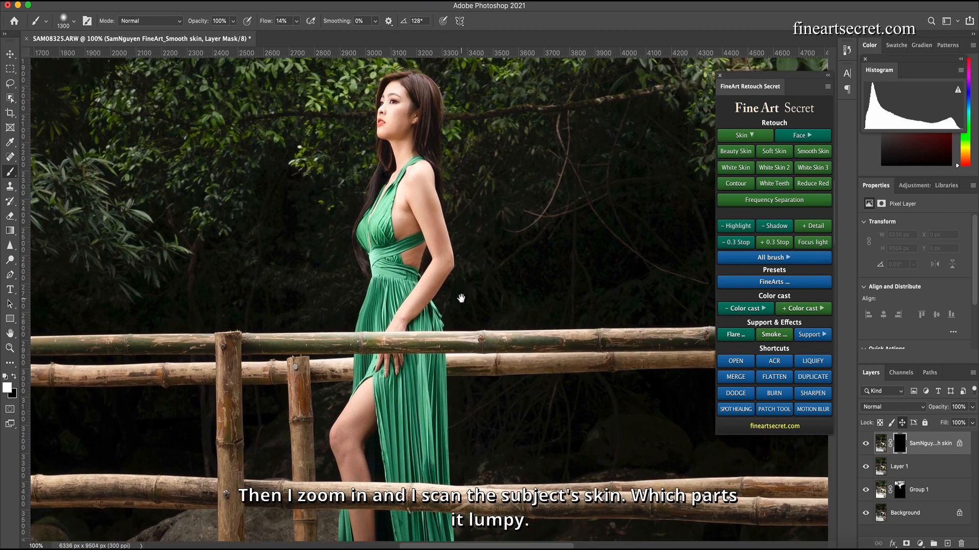
pyautogui.press('[')
pyautogui.press('[')
pyautogui.press('[')
pyautogui.press('[')
pyautogui.press('[')
pyautogui.press('[')
pyautogui.press('[')
pyautogui.press('[')
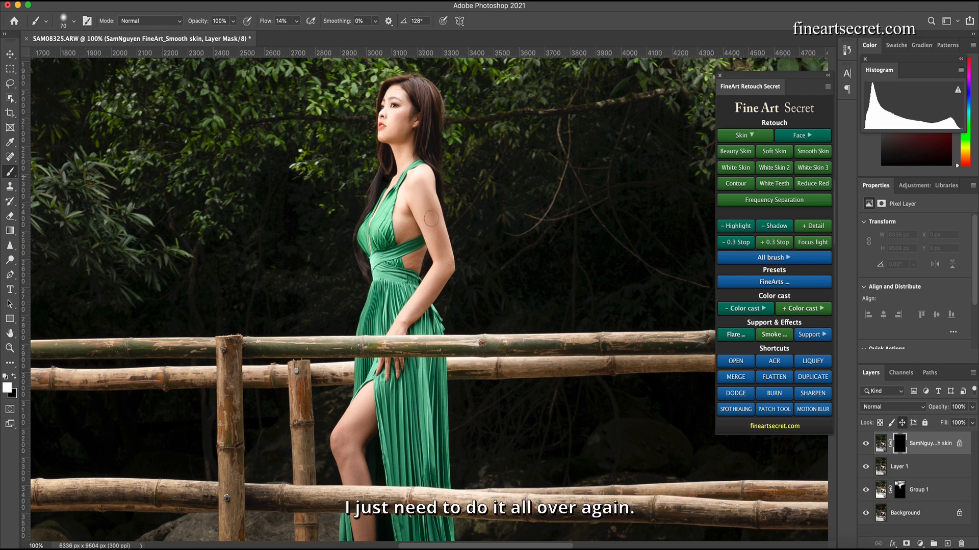
pyautogui.press(']')
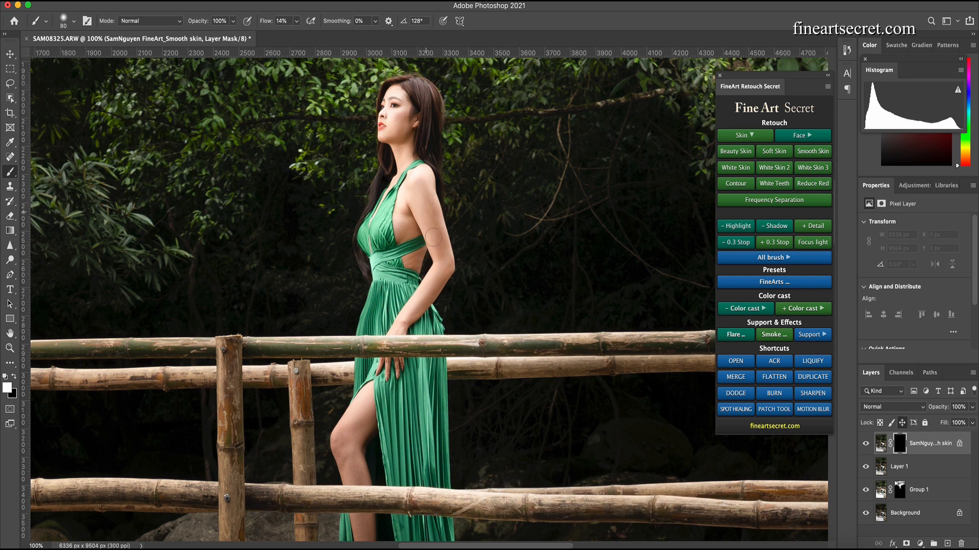
pyautogui.press('[')
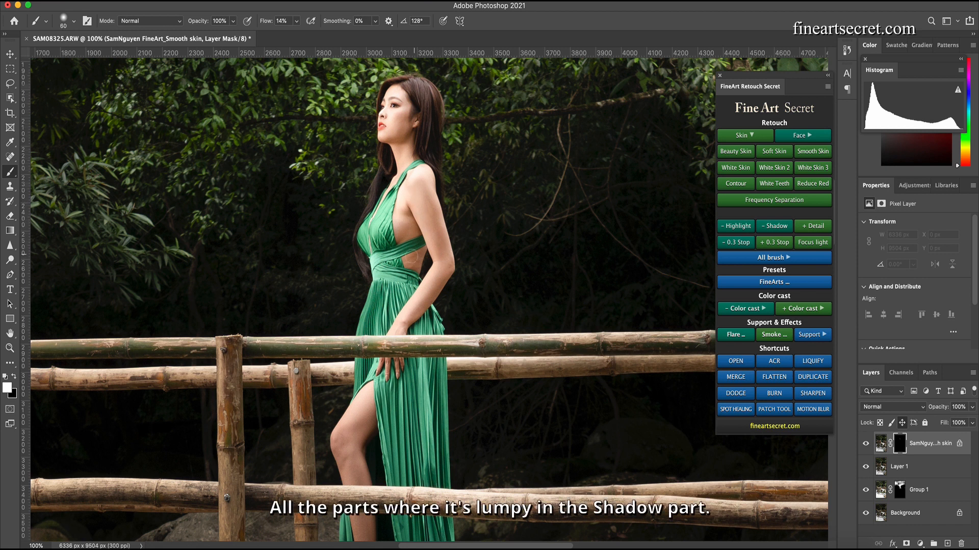
pyautogui.scroll(-5, 365, 408)
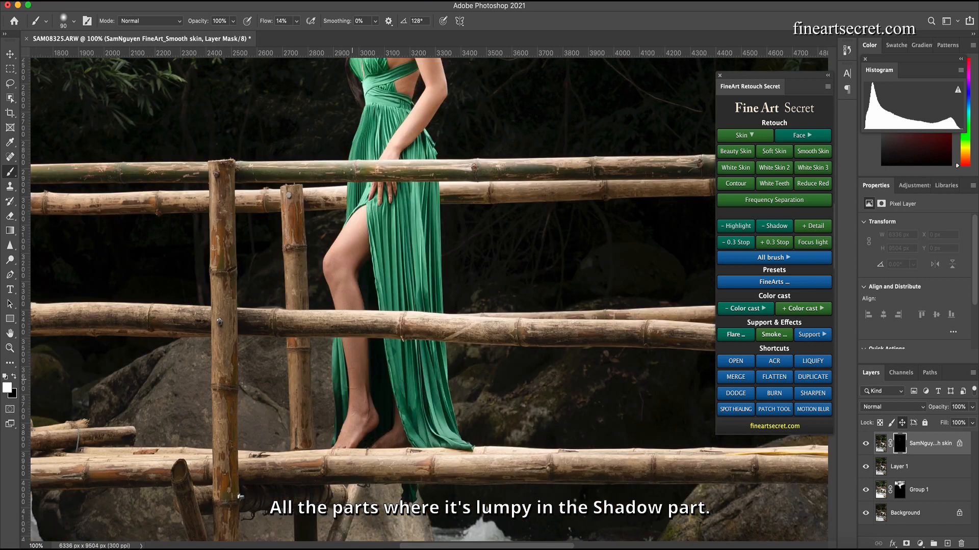
pyautogui.press('super+0')
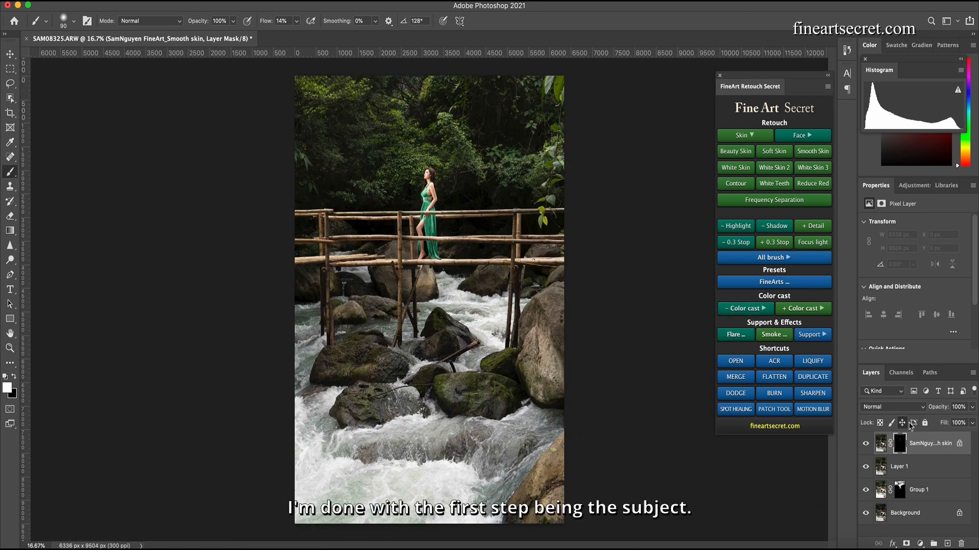
# - Group the retouching layers above the background, merge the group into one layer, and toggle it to compare
pyautogui.keyDown('shift'); pyautogui.click(920, 490); pyautogui.keyUp('shift')
pyautogui.press('super+g')
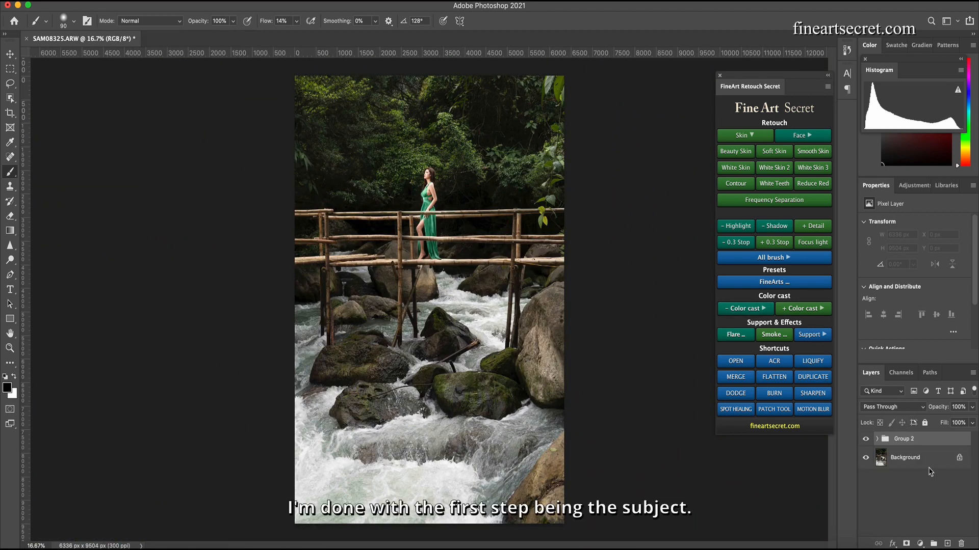
pyautogui.press('super+e')
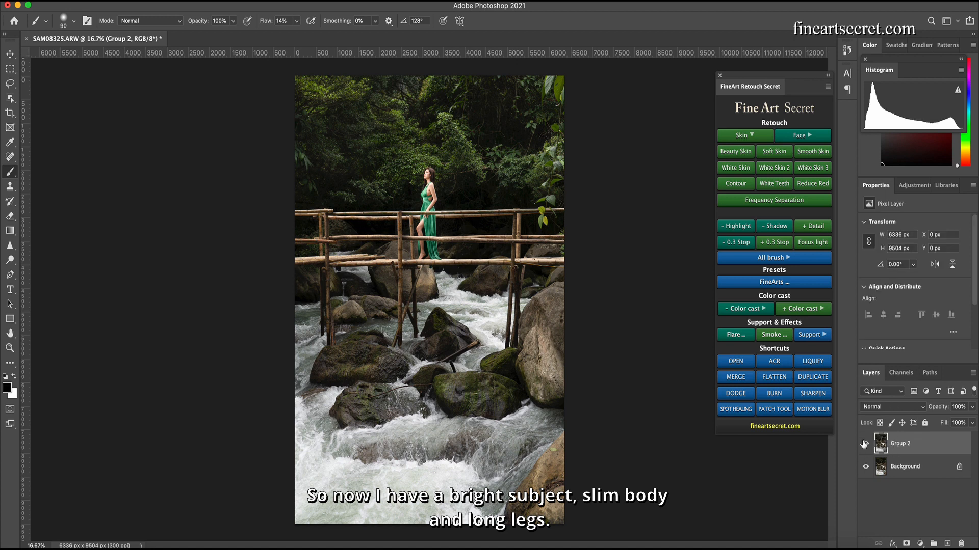
pyautogui.click(865, 444)
pyautogui.click(865, 443)
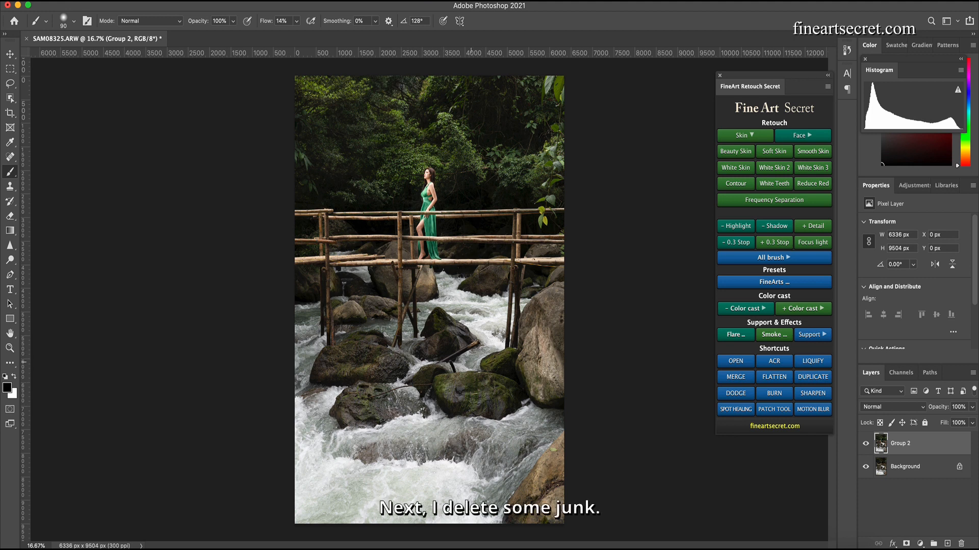
# - Lasso the debris on the rock below the bridge and remove it with a content-aware fill
pyautogui.press('l')
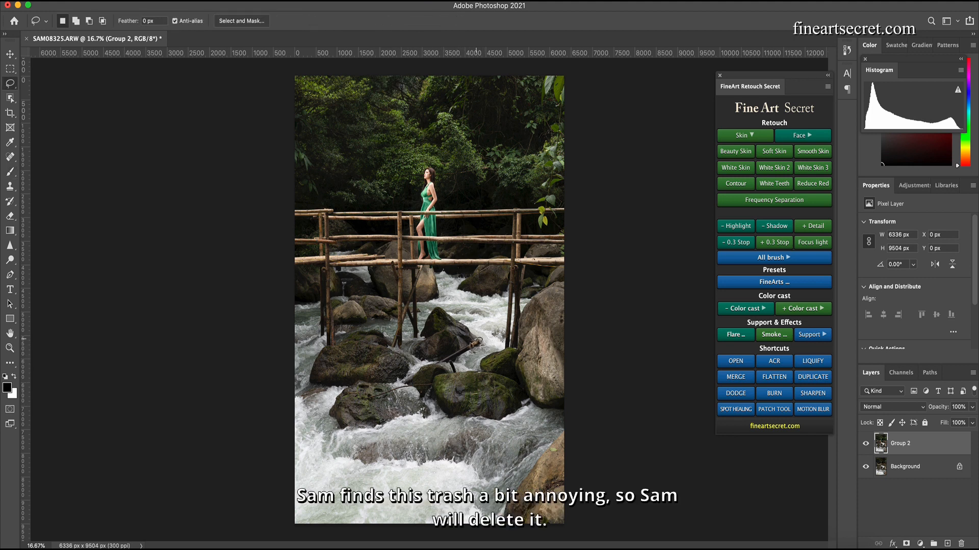
pyautogui.moveTo(453, 365)
pyautogui.mouseDown()
pyautogui.moveTo(368, 402)
pyautogui.moveTo(408, 380)
pyautogui.mouseUp()
pyautogui.hotkey('shift', 'BackSpace')
pyautogui.press('Return')
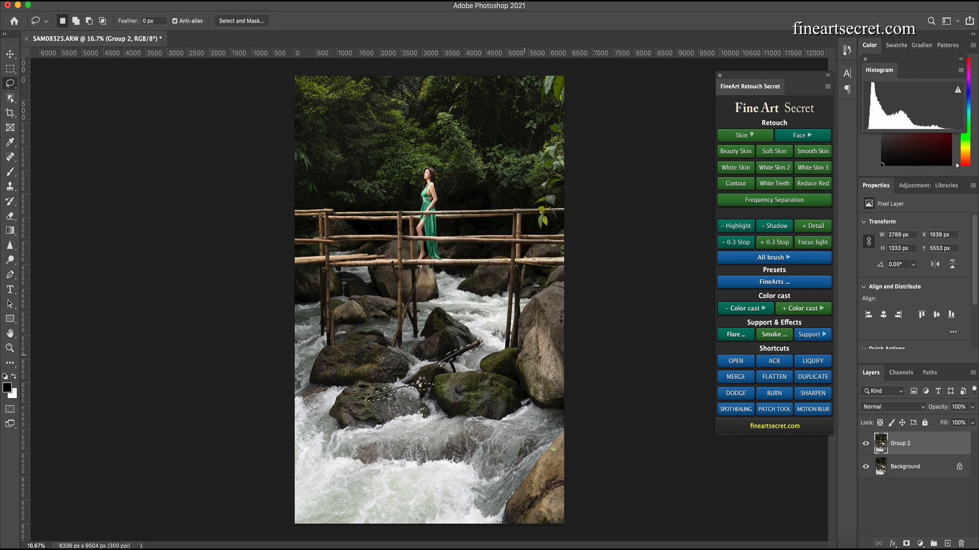
pyautogui.hotkey('ctrl', 'd')
# - Select the remaining debris traces on that rock and fill them with content-aware fill
pyautogui.moveTo(449, 360); pyautogui.dragTo(452, 360)
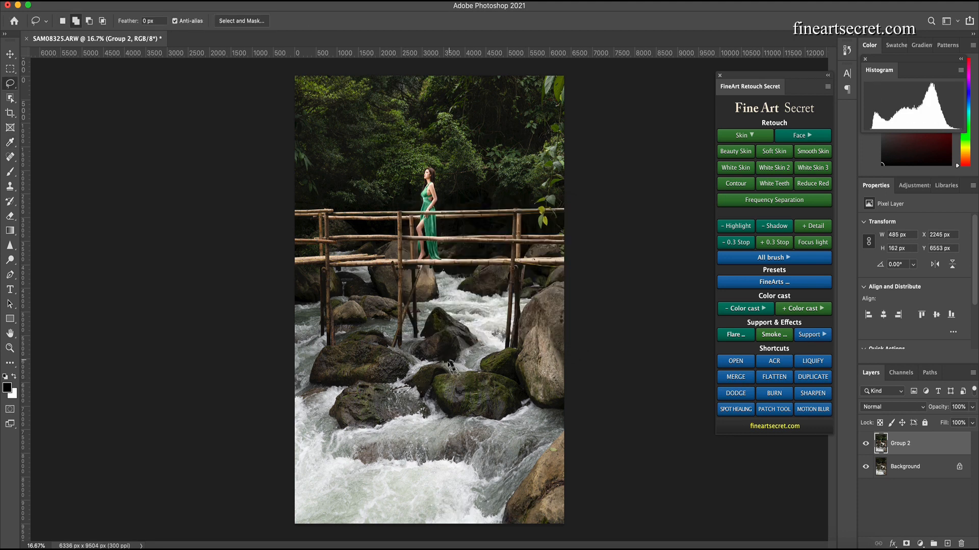
pyautogui.hotkey('shift', 'F5')
pyautogui.press('Return')
pyautogui.press('super+d')
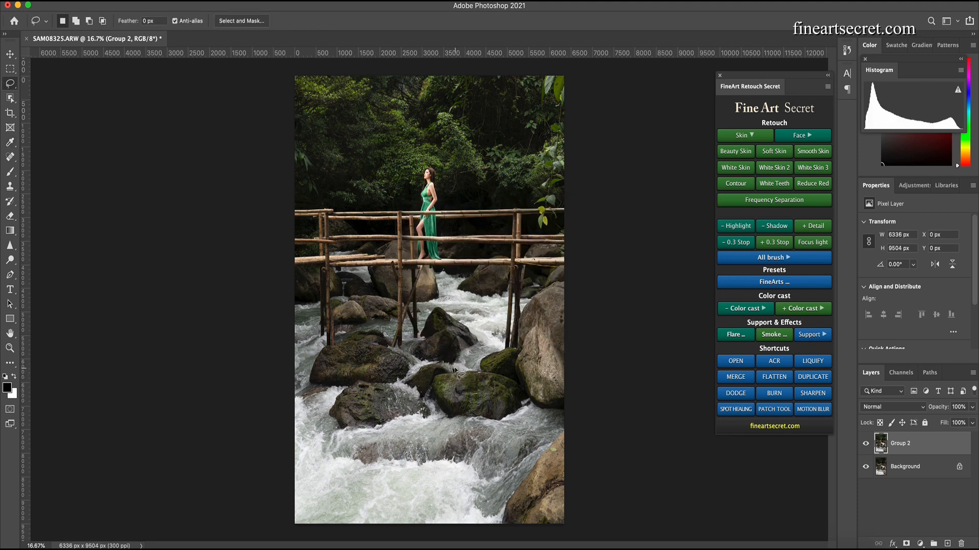
pyautogui.hotkey('shift', 'F5')
pyautogui.press('Return')
pyautogui.press('super+d')
# - Lasso the spot at the right edge beside the large rock and remove it with a content-aware fill
pyautogui.moveTo(564, 314); pyautogui.dragTo(569, 324)
pyautogui.press('shift')
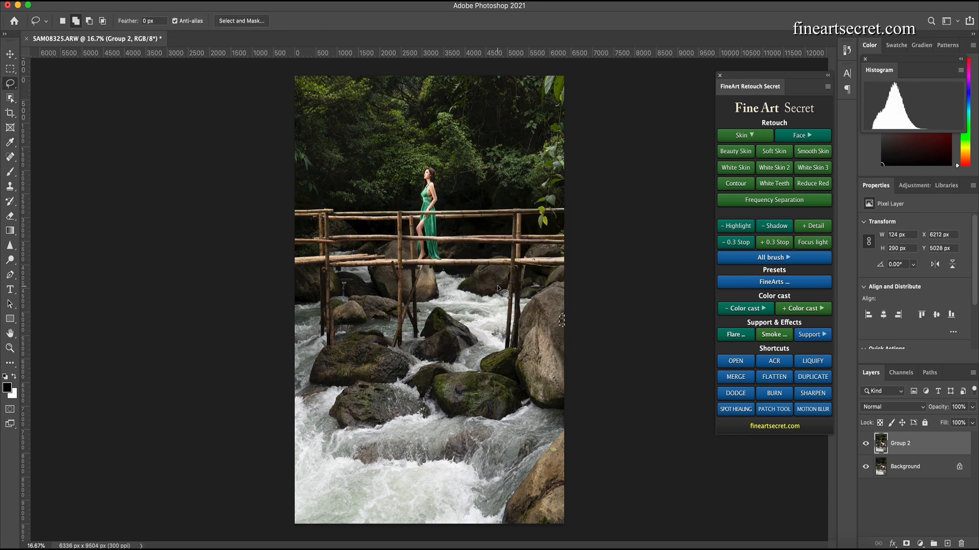
pyautogui.hotkey('shift', 'F5')
pyautogui.press('Return')
pyautogui.press('super+d')
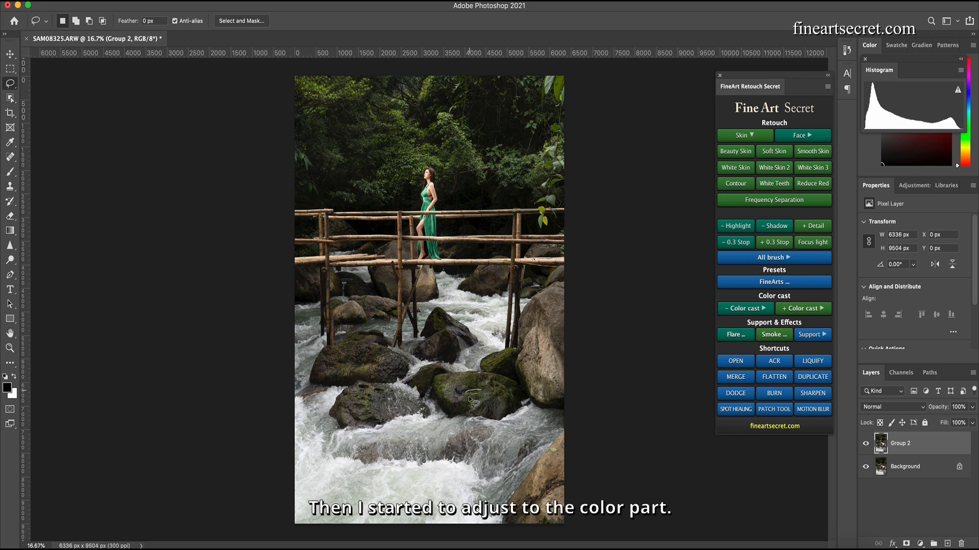
# - Lasso the debris on the mossy rock in the lower middle and remove it with a content-aware fill
pyautogui.moveTo(470, 398); pyautogui.dragTo(466, 396)
pyautogui.hotkey('shift', 'F5')
pyautogui.press('Return')
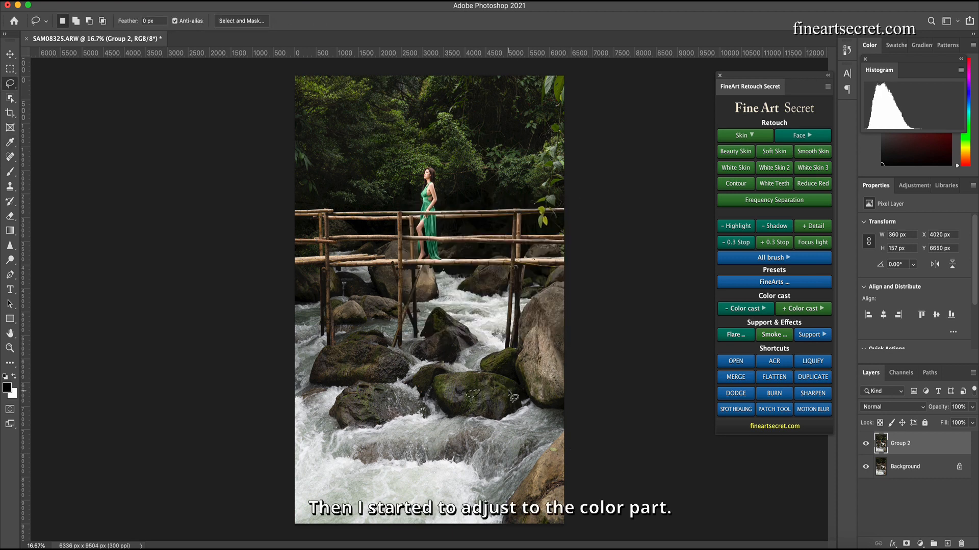
pyautogui.press('super+d')
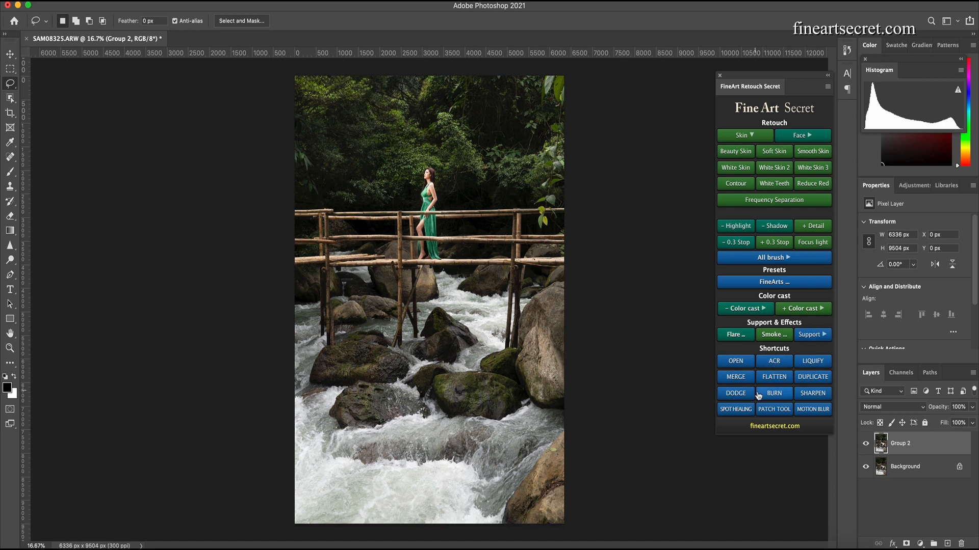
pyautogui.click(798, 313)
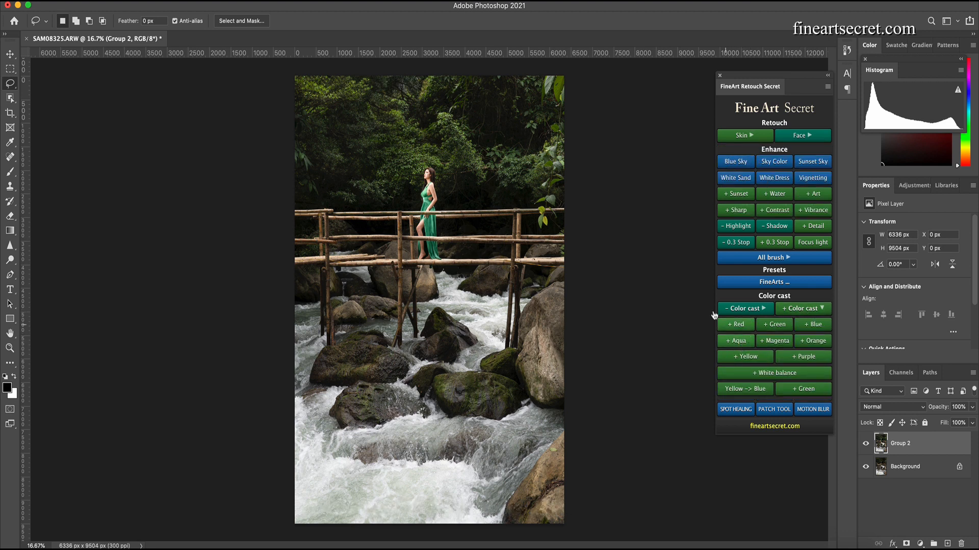
pyautogui.click(743, 344)
pyautogui.click(816, 310)
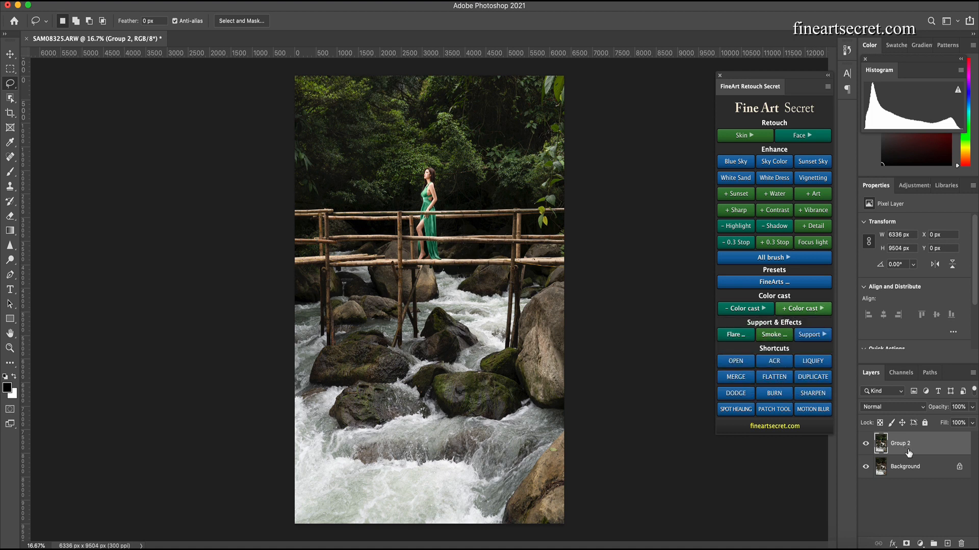
# - Duplicate Group 2, apply the + Aqua color cast to it, and group the resulting Aqua layers
pyautogui.hotkey('ctrl', 'j')
pyautogui.click(804, 309)
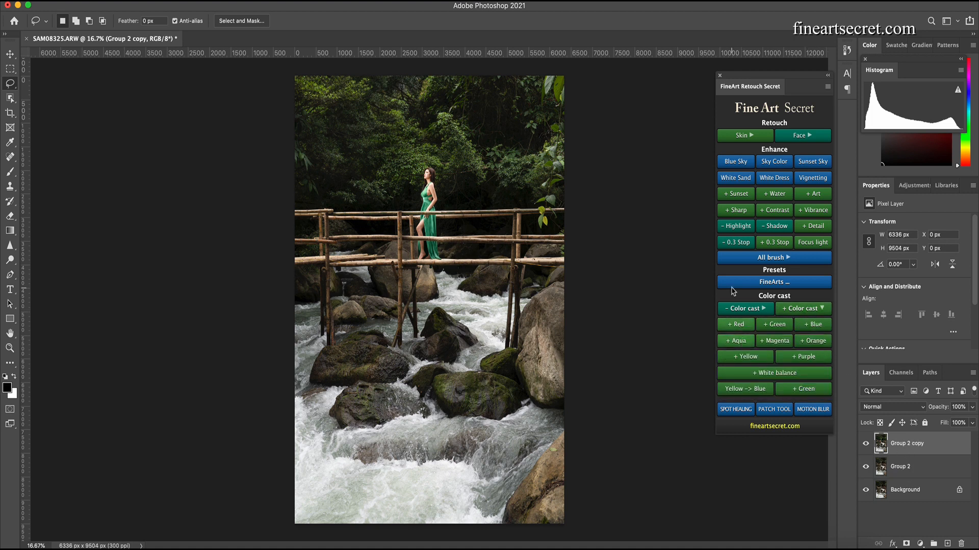
pyautogui.click(737, 341)
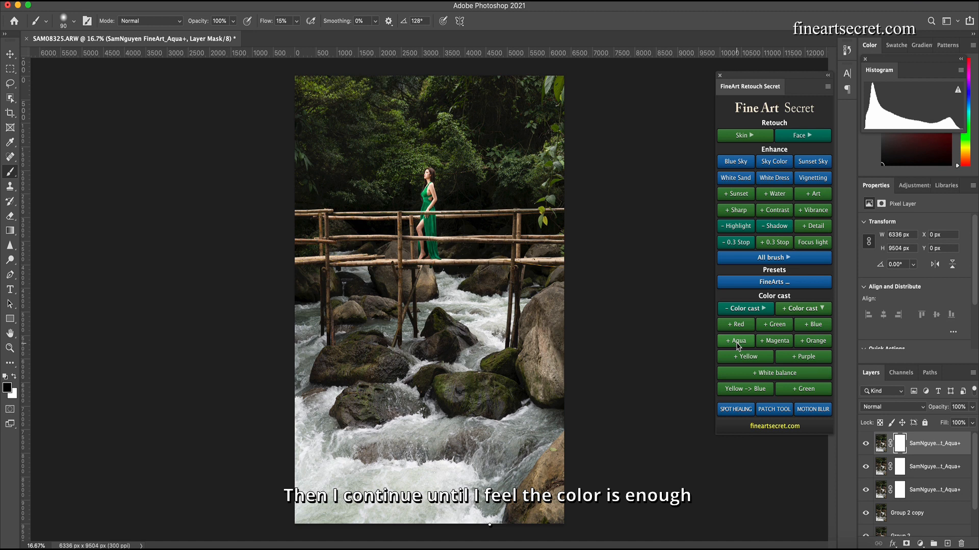
pyautogui.keyDown('shift'); pyautogui.click(923, 491); pyautogui.keyUp('shift')
pyautogui.press('super+g')
# - Toggle the new group's visibility to compare the image before and after the Aqua color cast
pyautogui.click(866, 440)
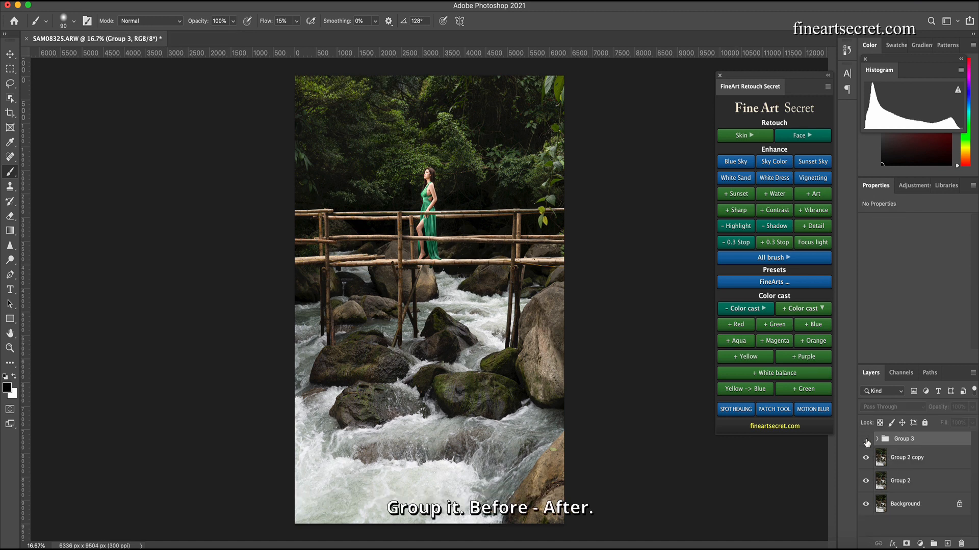
pyautogui.click(866, 440)
pyautogui.click(866, 441)
pyautogui.click(866, 440)
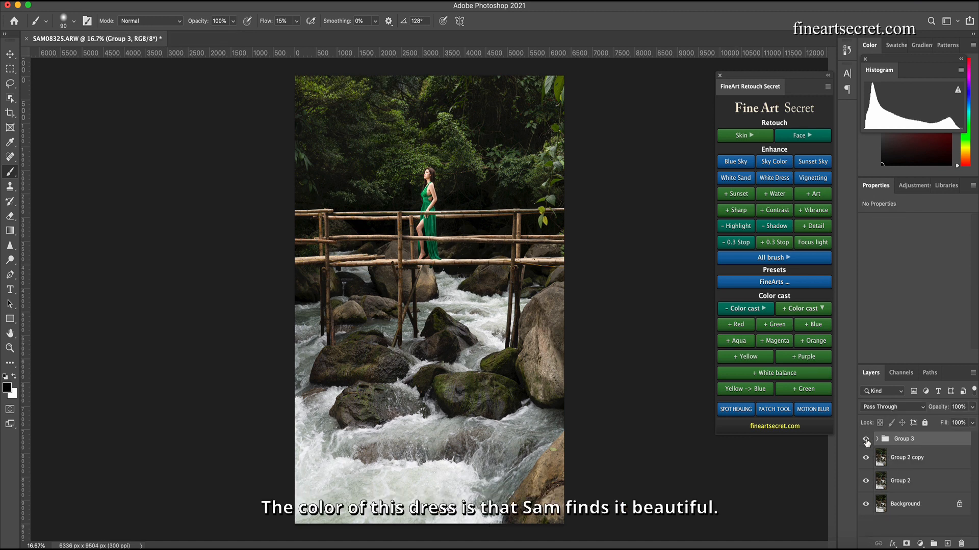
pyautogui.click(866, 440)
pyautogui.click(866, 440)
pyautogui.click(866, 440)
pyautogui.click(866, 440)
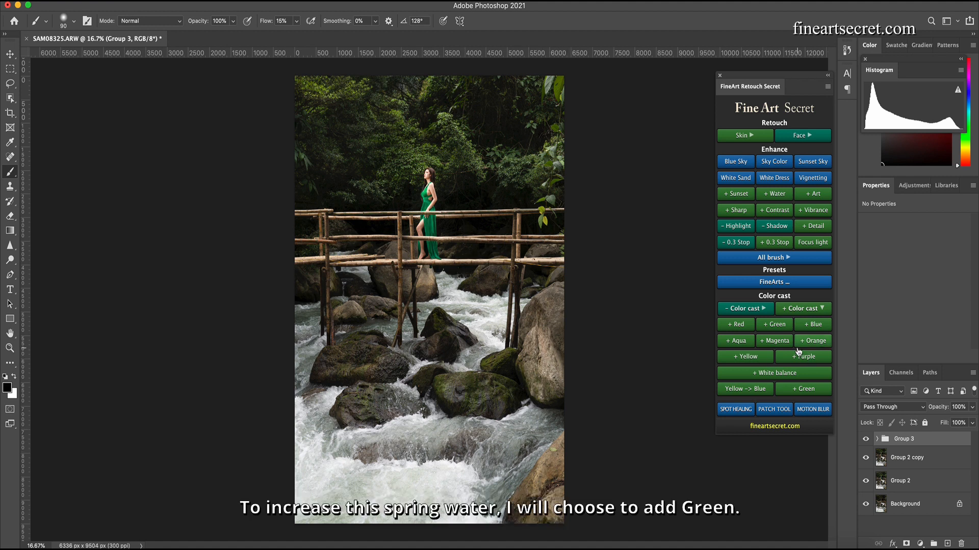
# - Add the Improve Green adjustment and three + Green color cast layers to make the spring water greener
pyautogui.click(806, 393)
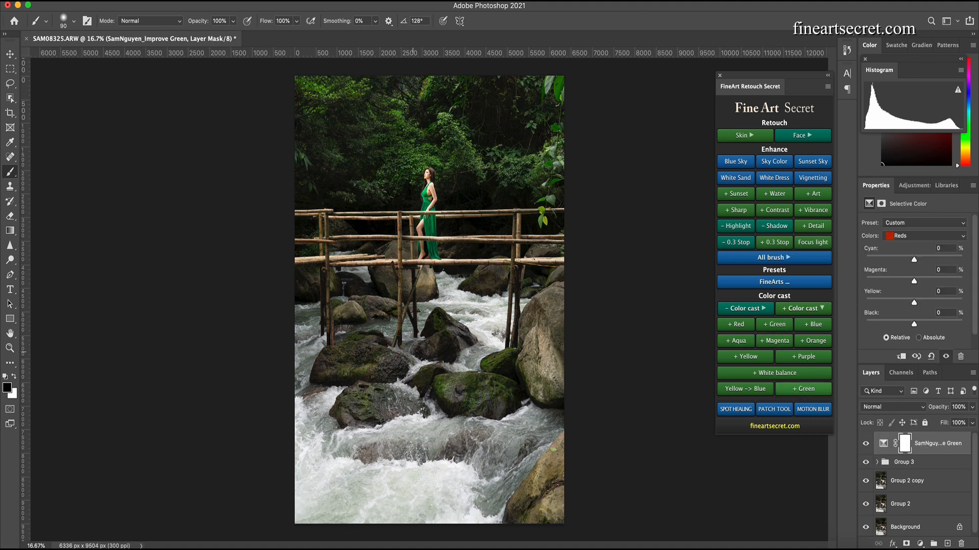
pyautogui.click(770, 329)
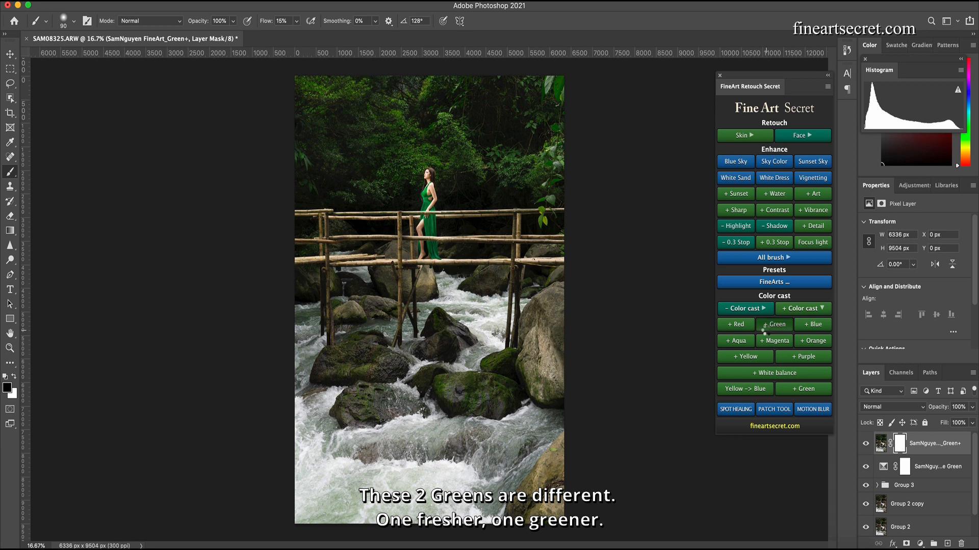
pyautogui.click(765, 327)
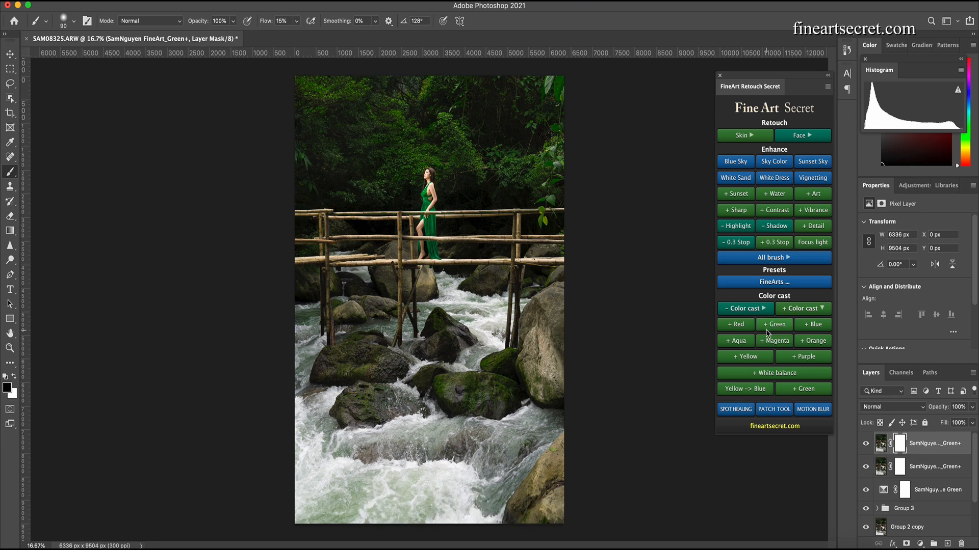
pyautogui.click(767, 329)
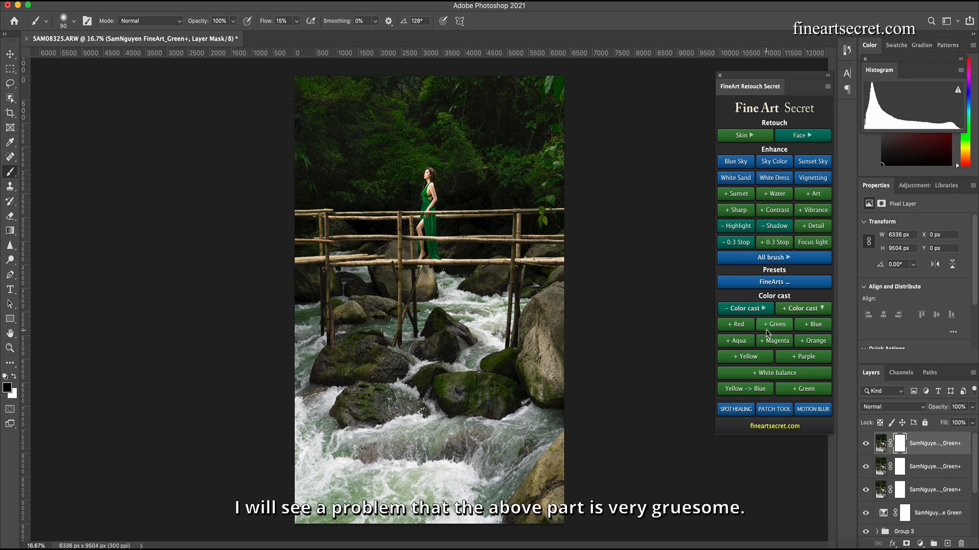
# - Group the green adjustment layers together and add a layer mask to the new group
pyautogui.scroll(-1, 896, 479)
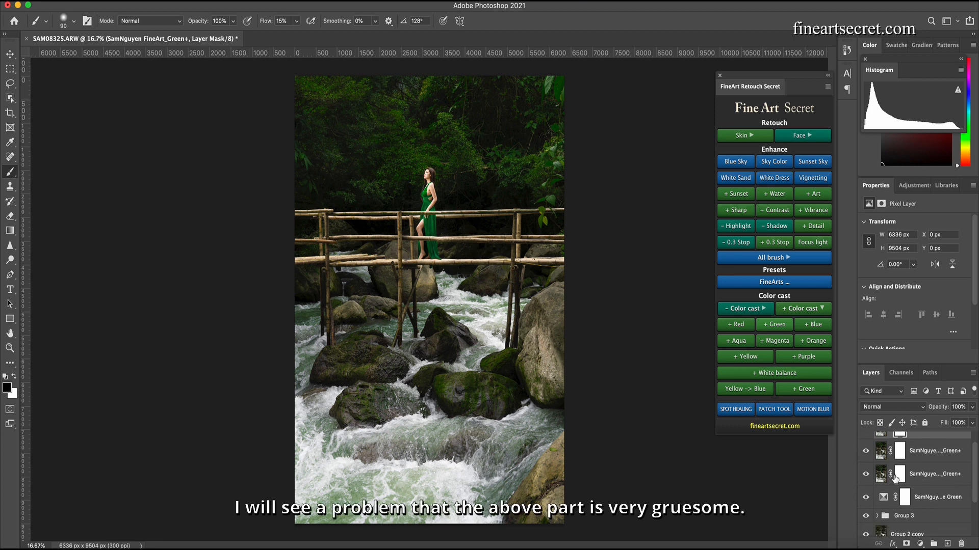
pyautogui.keyDown('shift'); pyautogui.click(920, 508); pyautogui.keyUp('shift')
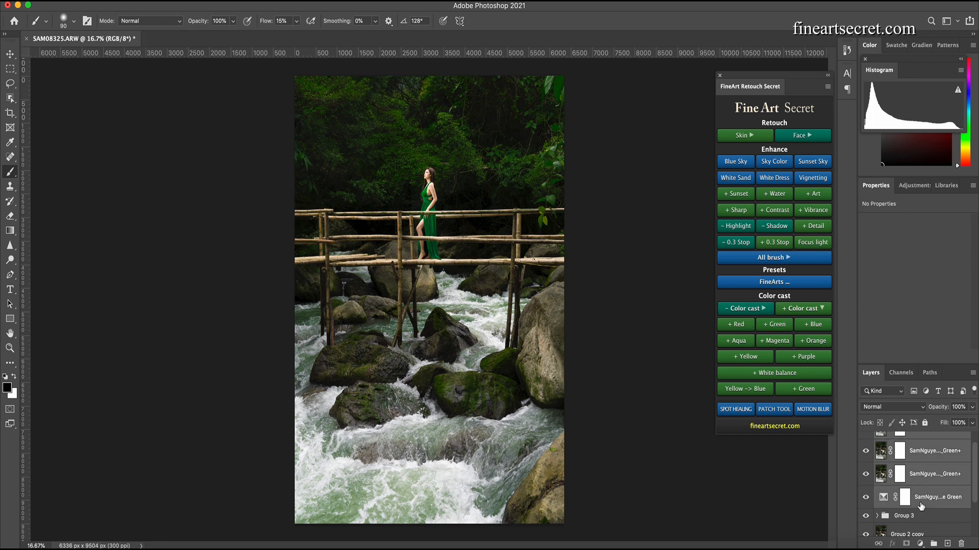
pyautogui.hotkey('ctrl', 'g')
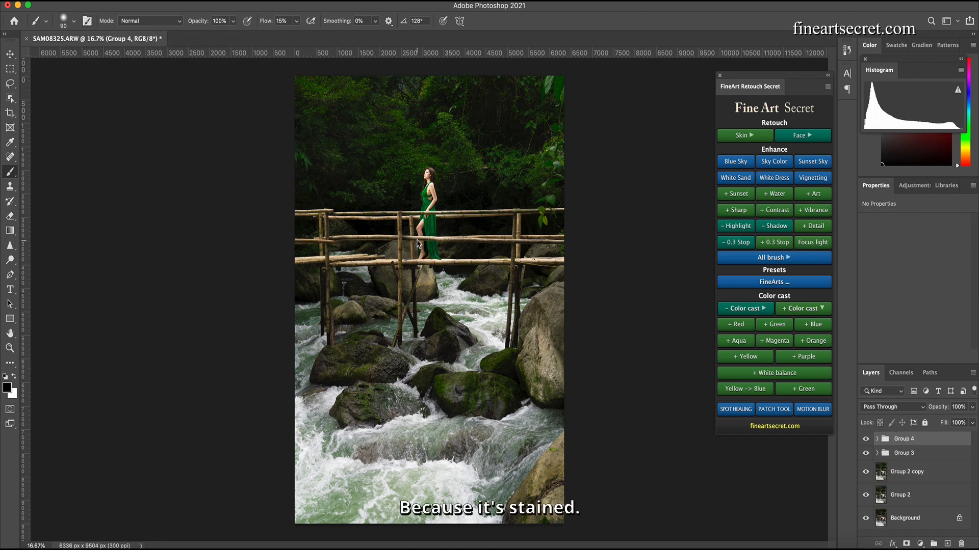
pyautogui.click(906, 543)
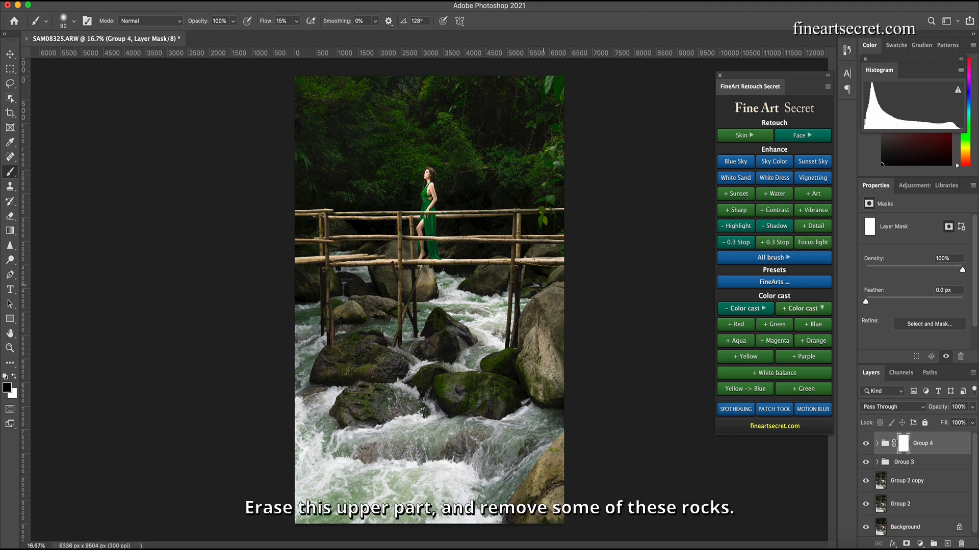
# - Set the brush flow to 100% and paint on the group mask with a large brush over the forest and model
pyautogui.click(296, 21)
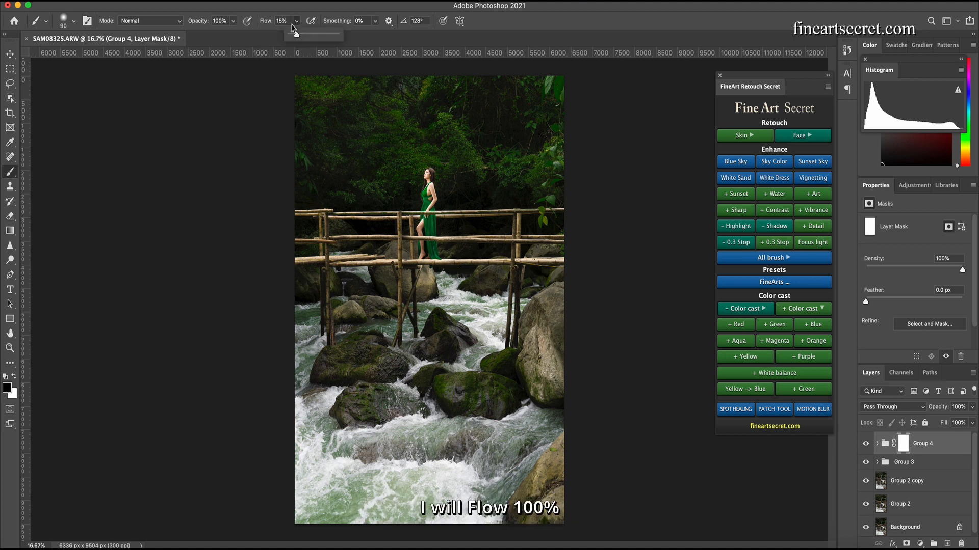
pyautogui.moveTo(300, 36); pyautogui.dragTo(391, 44)
pyautogui.press(']')
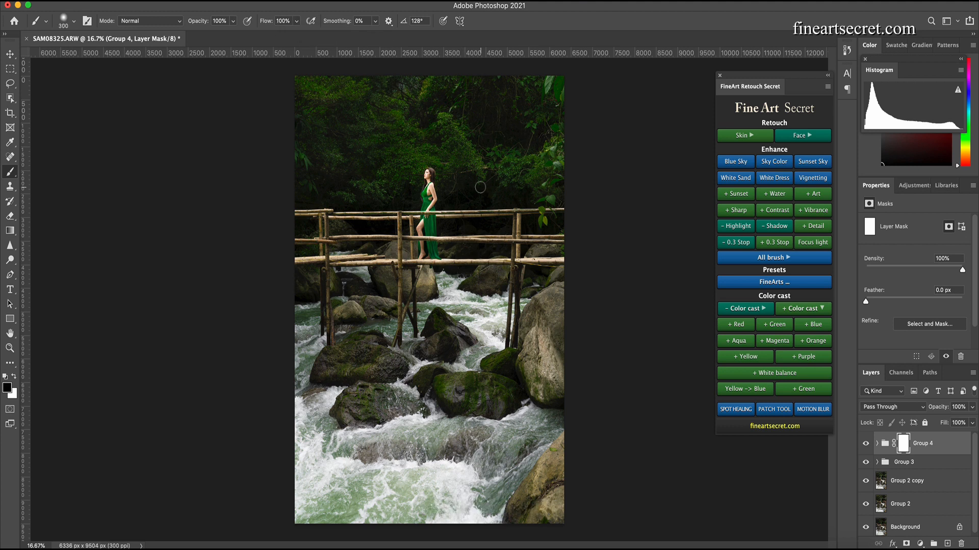
pyautogui.press(']')
pyautogui.press(']')
pyautogui.press(']')
pyautogui.press(']')
pyautogui.press(']')
pyautogui.press(']')
pyautogui.press(']')
pyautogui.press(']')
pyautogui.press(']')
pyautogui.press(']')
pyautogui.press(']')
pyautogui.press(']')
pyautogui.press(']')
pyautogui.press(']')
pyautogui.press(']')
pyautogui.press(']')
pyautogui.press(']')
pyautogui.press(']')
pyautogui.press(']')
pyautogui.press(']')
pyautogui.moveTo(528, 176)
pyautogui.mouseDown()
pyautogui.moveTo(569, 169)
pyautogui.moveTo(520, 100)
pyautogui.moveTo(402, 166)
pyautogui.moveTo(433, 160)
pyautogui.mouseUp()
# - Paint out the green on the rocks near the bridge with a smaller brush, then compare with the group hidden
pyautogui.press('[')
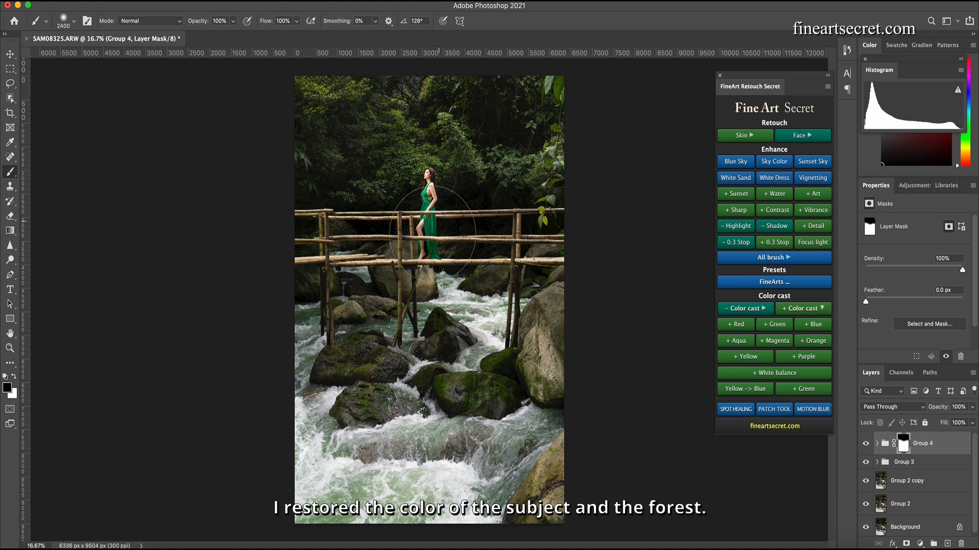
pyautogui.press('[')
pyautogui.press('[')
pyautogui.press('[')
pyautogui.press('[')
pyautogui.press('[')
pyautogui.press('[')
pyautogui.press('[')
pyautogui.press('[')
pyautogui.press('[')
pyautogui.press('[')
pyautogui.press('[')
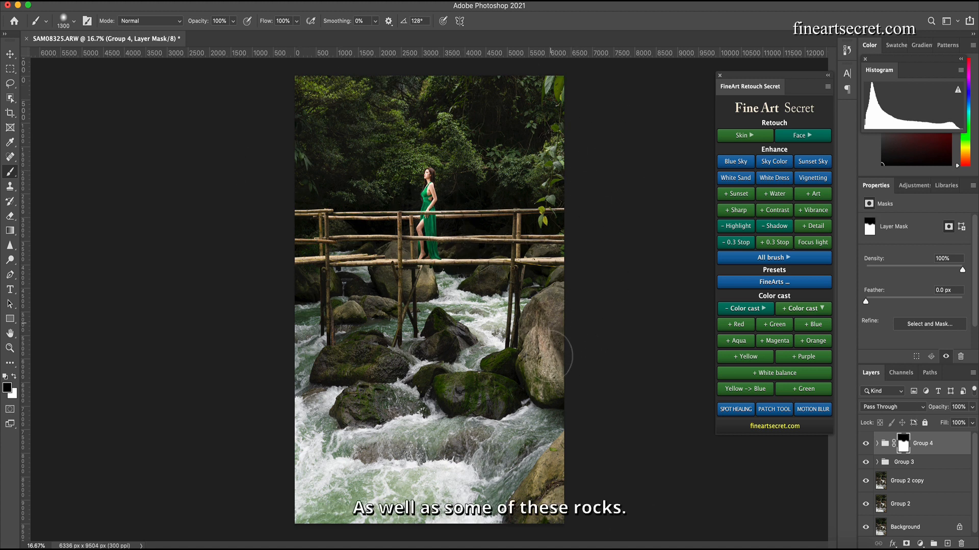
pyautogui.press('[')
pyautogui.press('[')
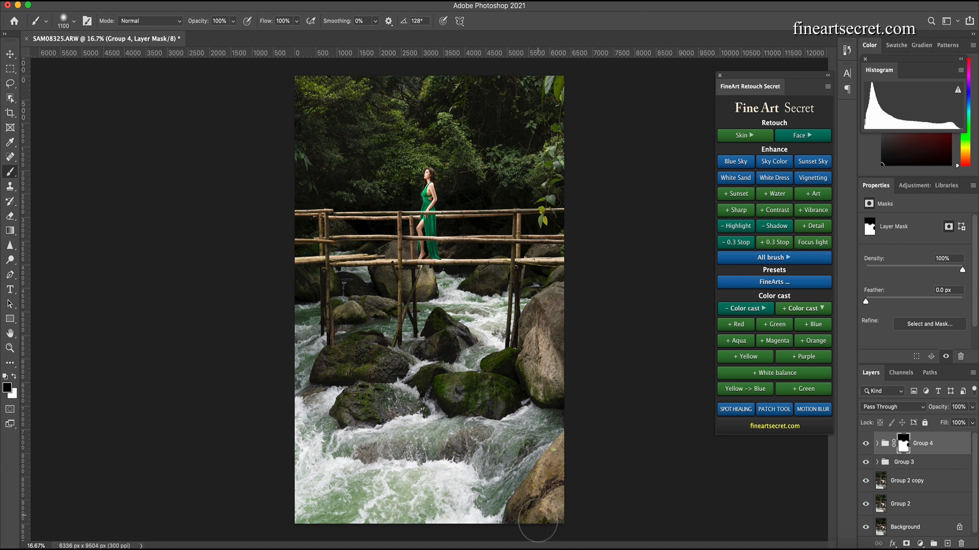
pyautogui.press('[')
pyautogui.press('[')
pyautogui.moveTo(500, 271)
pyautogui.mouseDown()
pyautogui.moveTo(492, 278)
pyautogui.moveTo(485, 266)
pyautogui.mouseUp()
pyautogui.press(']')
pyautogui.moveTo(400, 269)
pyautogui.mouseDown()
pyautogui.moveTo(386, 263)
pyautogui.moveTo(388, 249)
pyautogui.mouseUp()
pyautogui.press(']')
pyautogui.press(']')
pyautogui.click(865, 444)
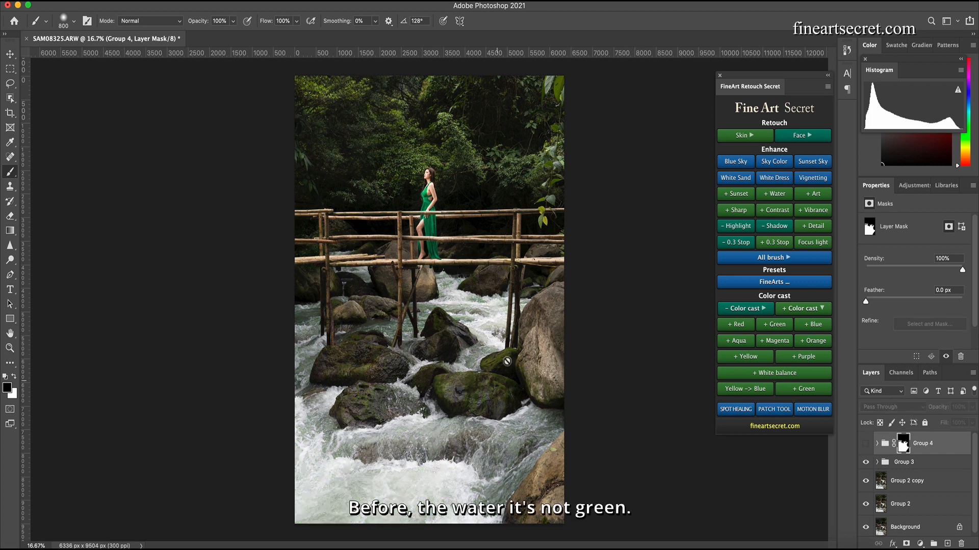
pyautogui.click(865, 443)
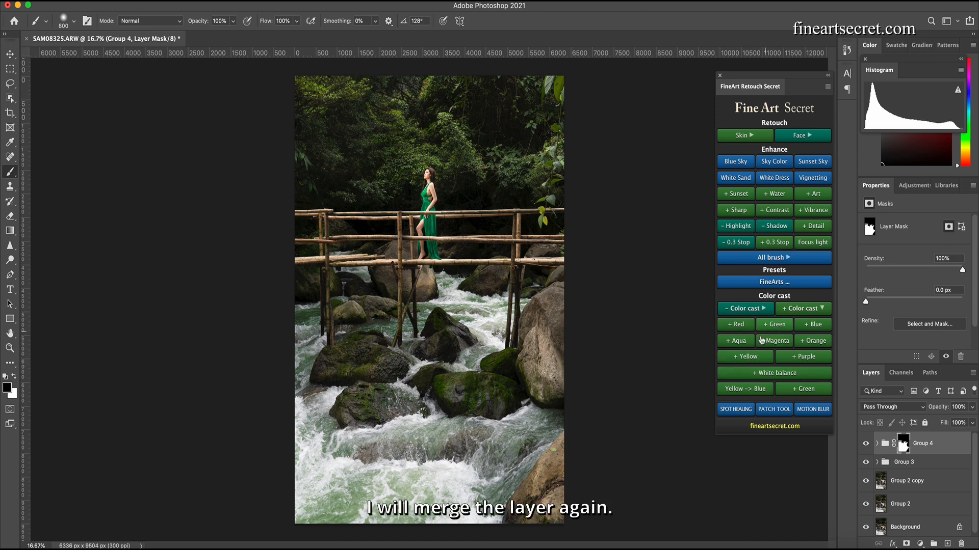
# - Merge all visible layers into a new layer on top
pyautogui.click(785, 309)
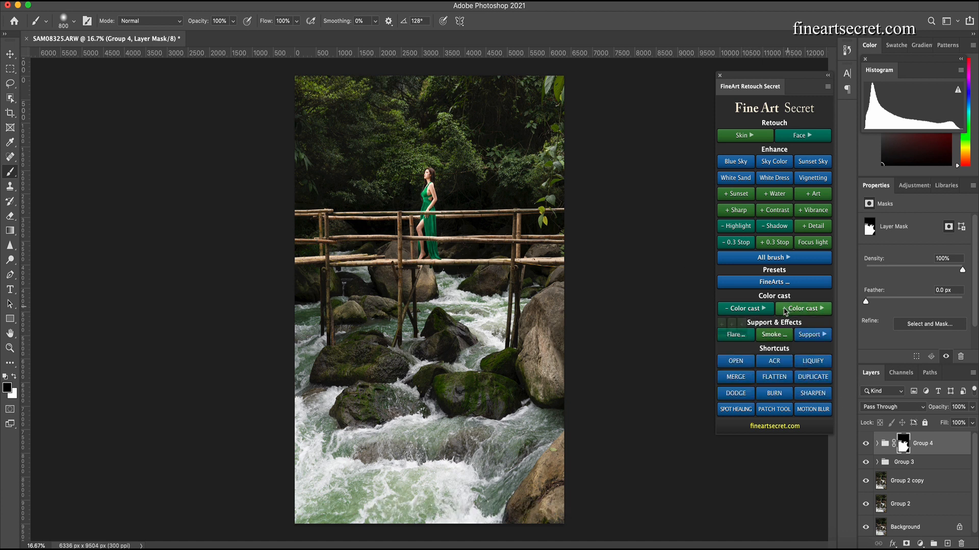
pyautogui.click(738, 377)
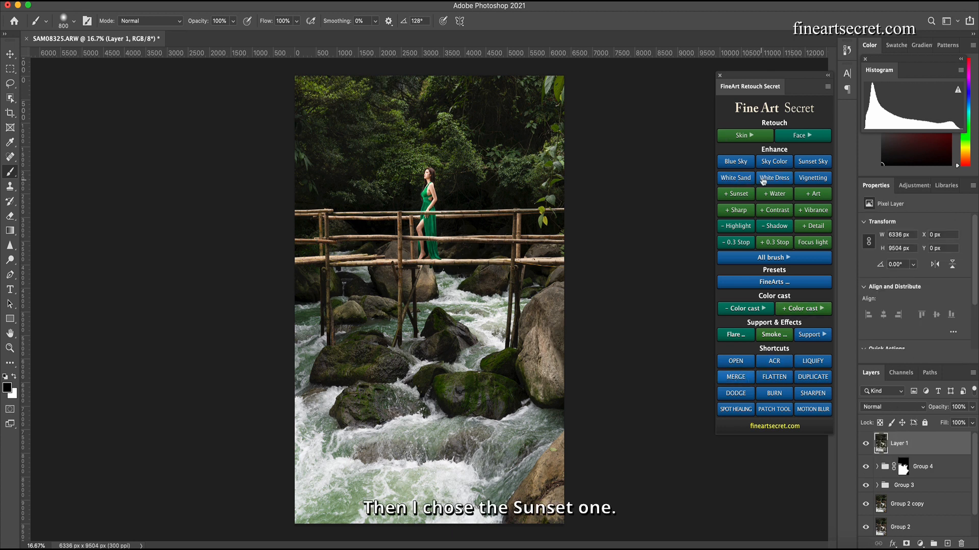
# - Add the + Sunset enhancement layer, invert its mask to black, and switch the foreground color to white
pyautogui.click(736, 194)
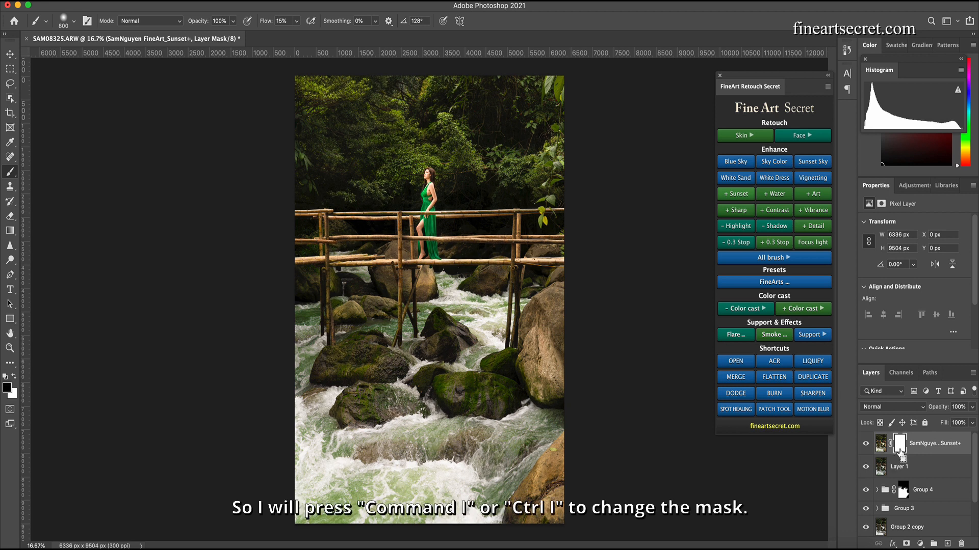
pyautogui.press('super+i')
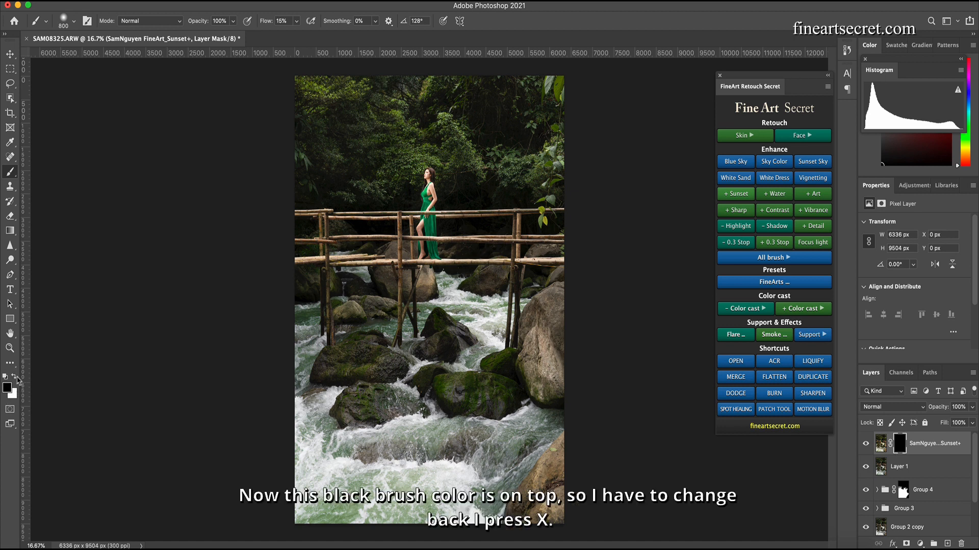
pyautogui.press('x')
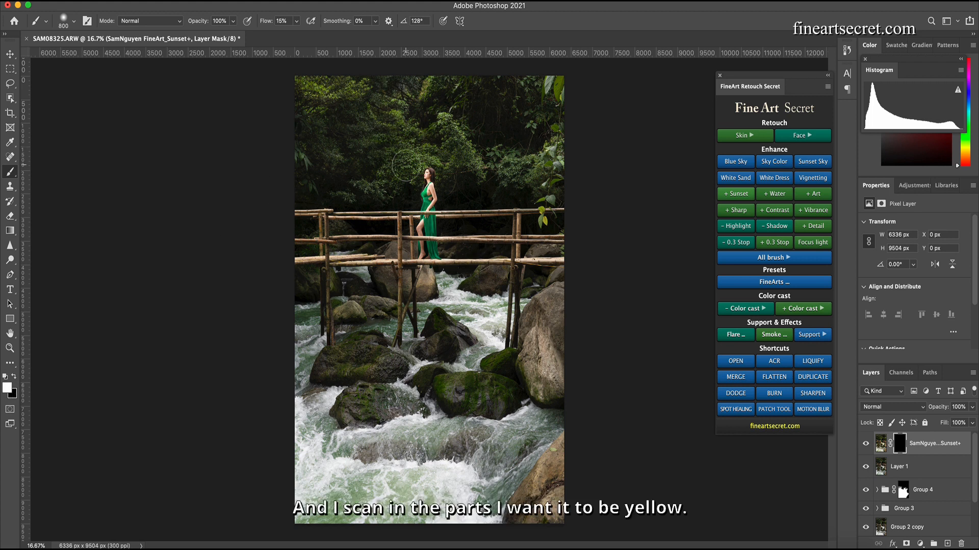
# - Paint on the Sunset mask over the leaves that should turn warm yellow, adjusting the brush size as needed
pyautogui.press(']')
pyautogui.moveTo(400, 140)
pyautogui.mouseDown()
pyautogui.moveTo(347, 132)
pyautogui.moveTo(326, 101)
pyautogui.mouseUp()
pyautogui.press('[')
pyautogui.press('[')
pyautogui.press('[')
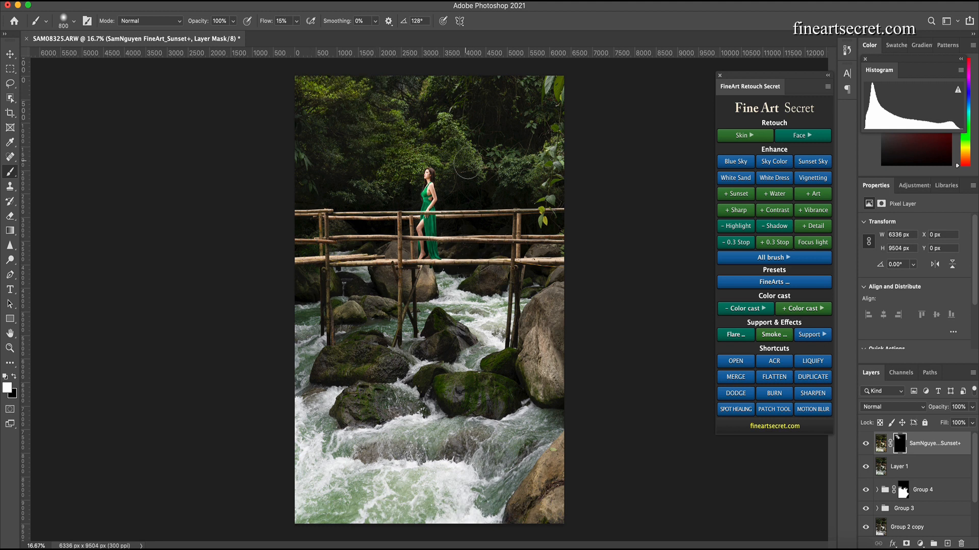
pyautogui.press(']')
pyautogui.press(']')
pyautogui.press(']')
pyautogui.press(']')
pyautogui.press('[')
pyautogui.press('[')
pyautogui.press('[')
pyautogui.press('[')
pyautogui.press('[')
pyautogui.press('[')
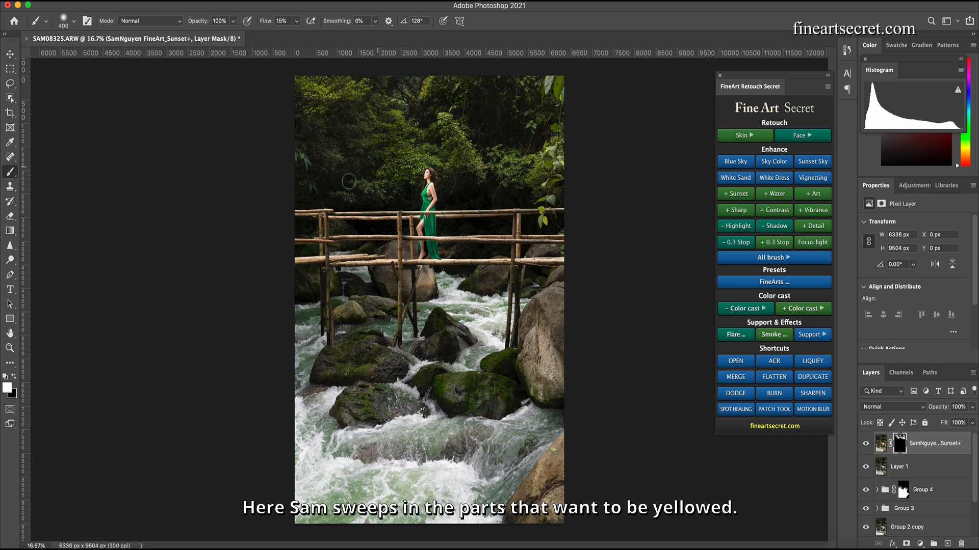
pyautogui.press(']')
pyautogui.press(']')
pyautogui.press(']')
pyautogui.press(']')
pyautogui.press(']')
pyautogui.press(']')
pyautogui.press(']')
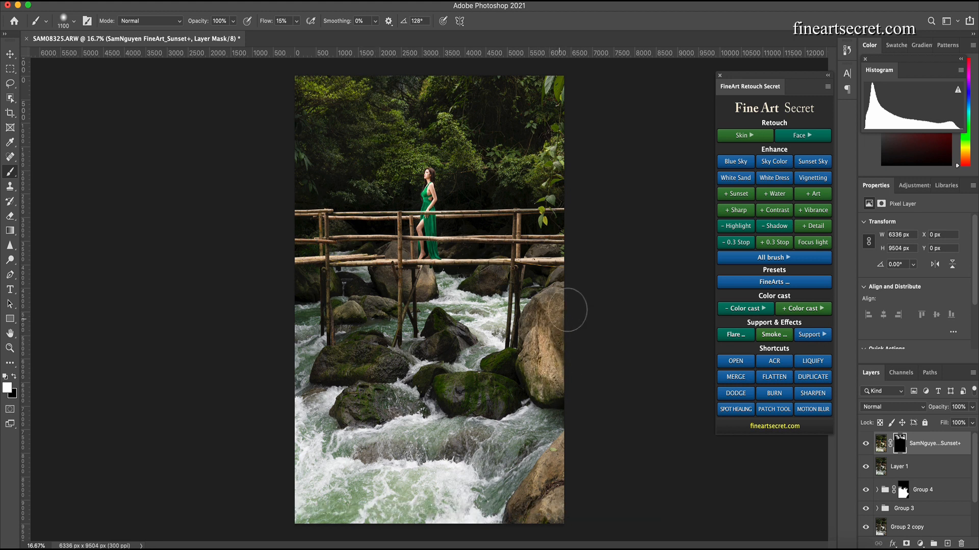
pyautogui.press('[')
pyautogui.press('[')
pyautogui.press('[')
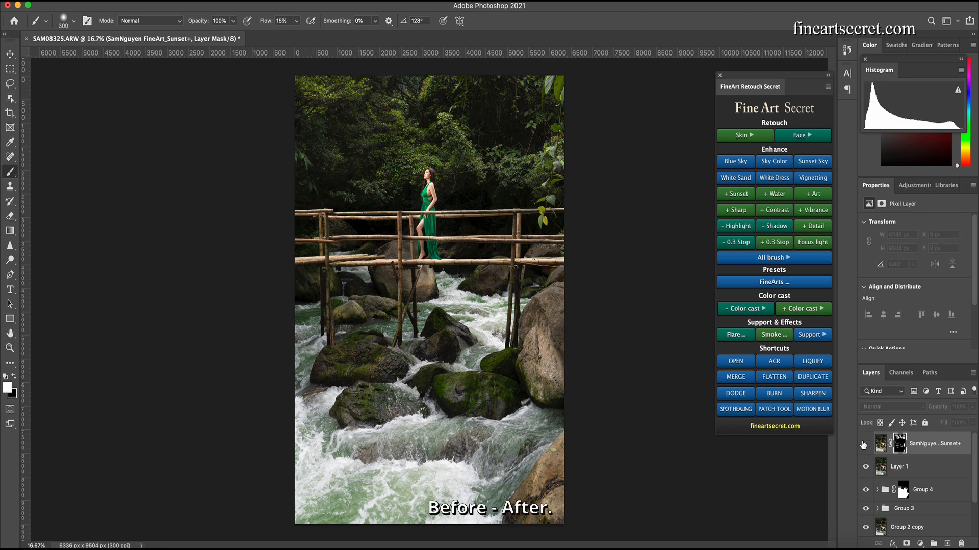
pyautogui.press(']')
pyautogui.press(']')
pyautogui.press(']')
pyautogui.press(']')
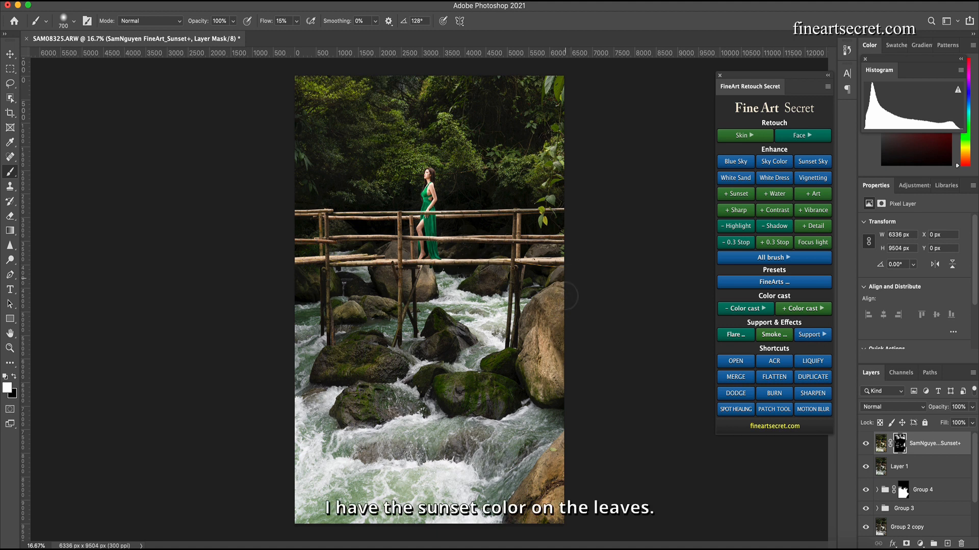
pyautogui.press(']')
pyautogui.press(']')
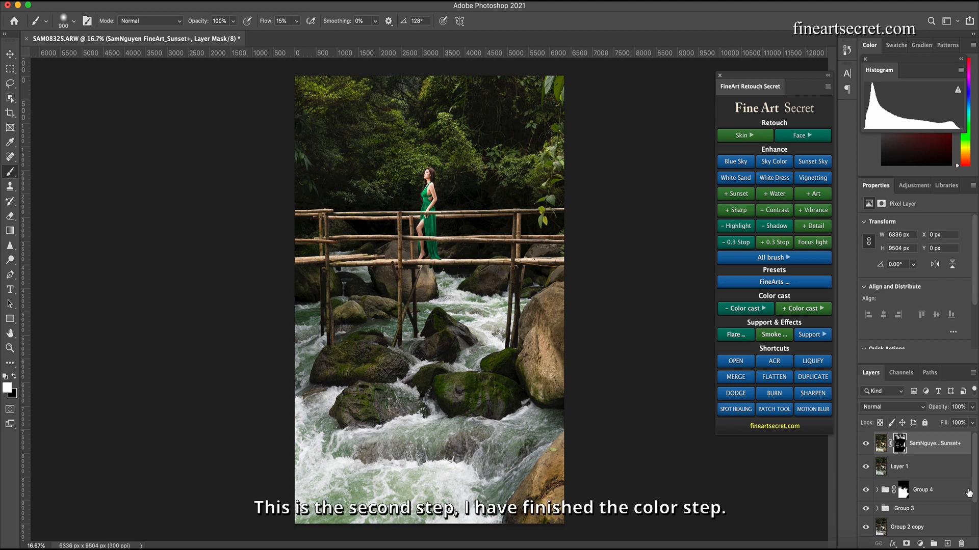
# - Group all the color adjustment layers above Group 2 and merge the group into a single layer
pyautogui.moveTo(972, 496); pyautogui.dragTo(968, 523)
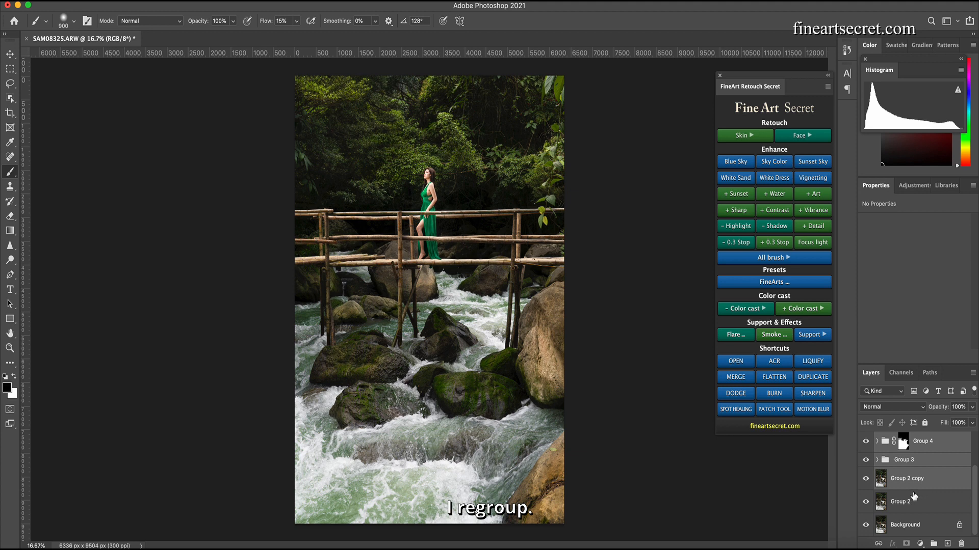
pyautogui.press('super+g')
pyautogui.press('super+e')
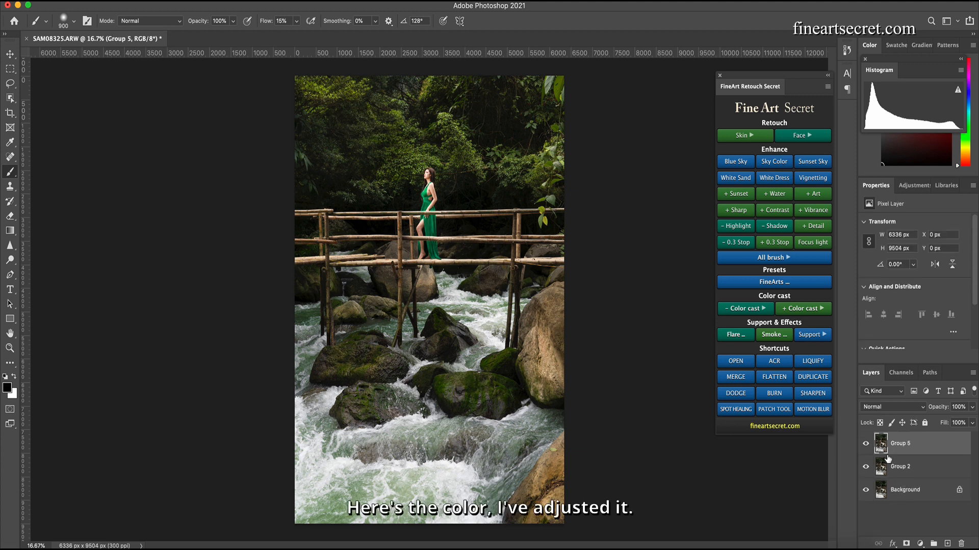
# - Toggle the visibility of Group 5 and Group 2 to compare the image before and after the color adjustments
pyautogui.click(866, 444)
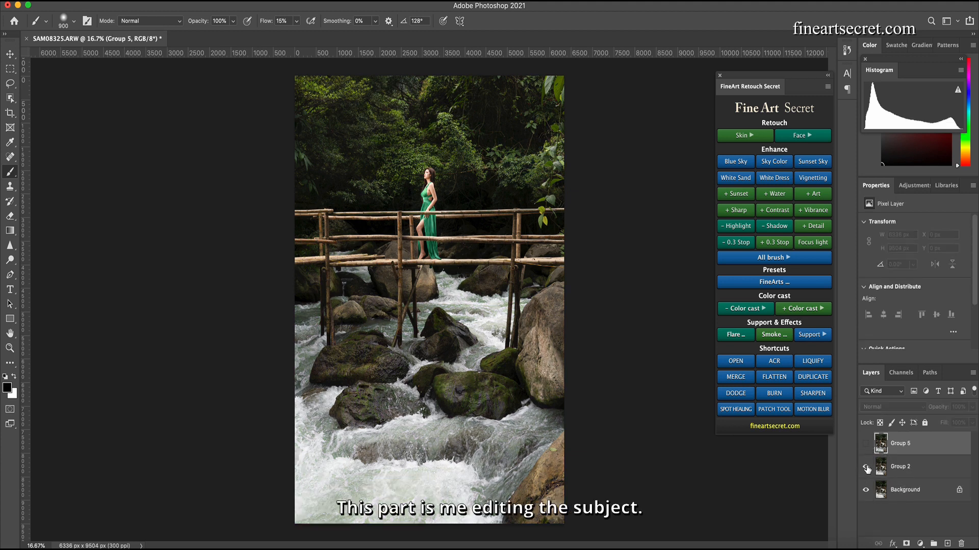
pyautogui.click(866, 467)
pyautogui.click(866, 467)
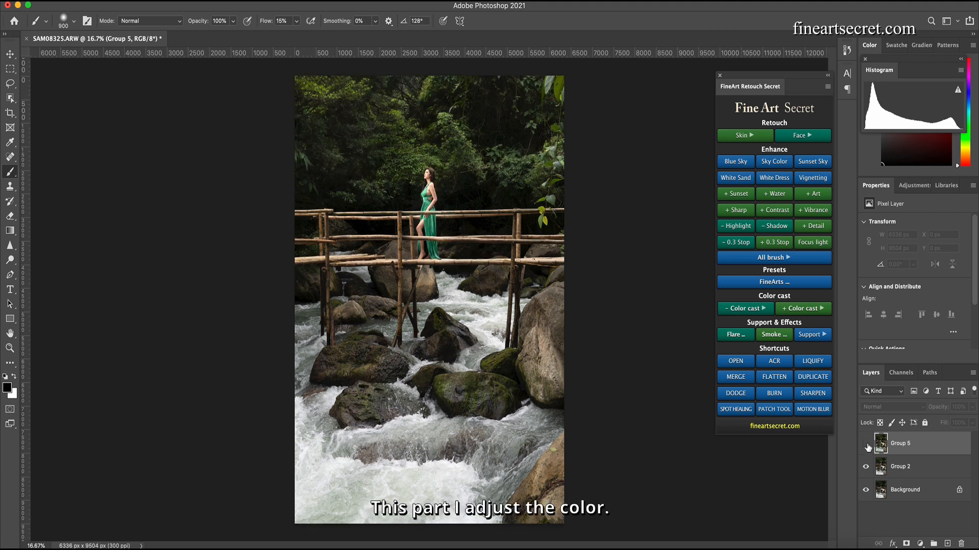
pyautogui.click(866, 443)
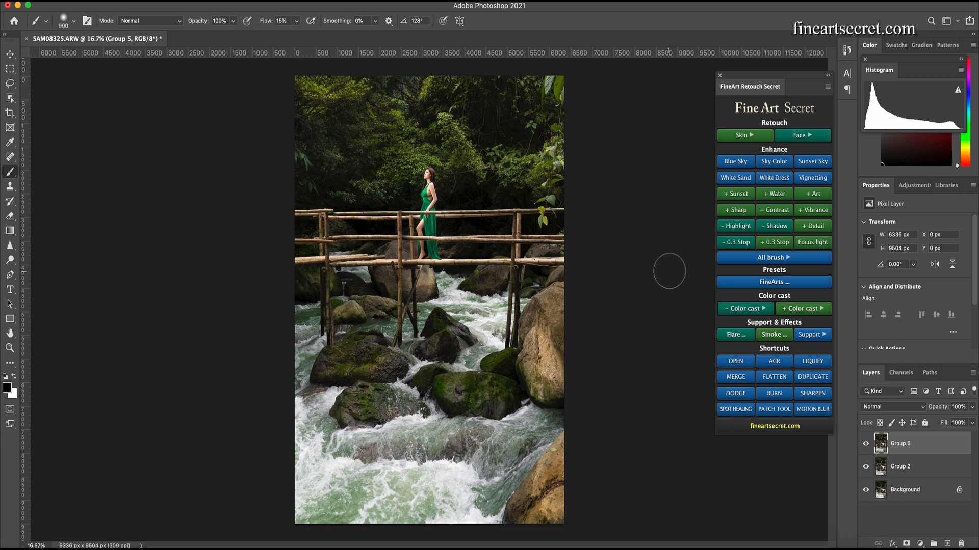
# - Duplicate the merged layer and burn the lower rocks and water darker, resizing the Burn brush as needed
pyautogui.click(773, 392)
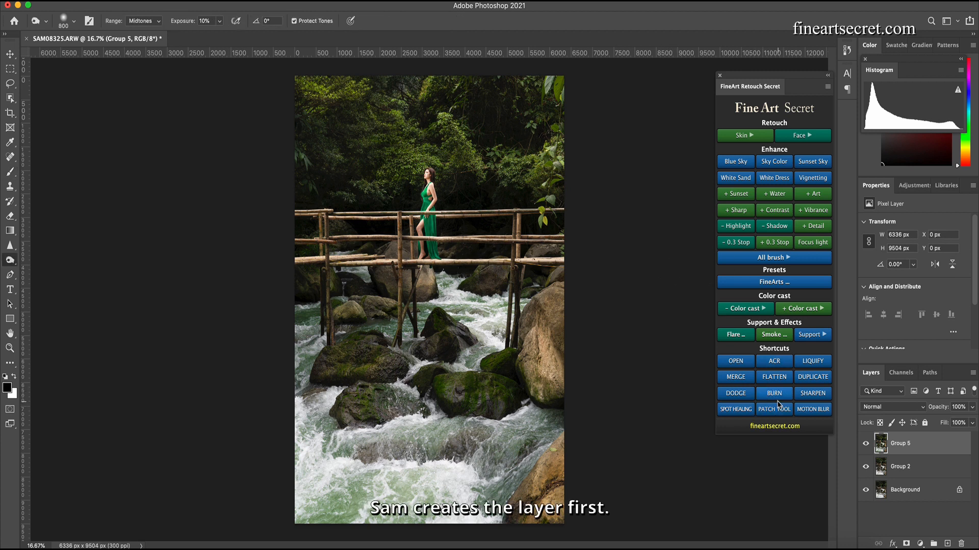
pyautogui.click(772, 393)
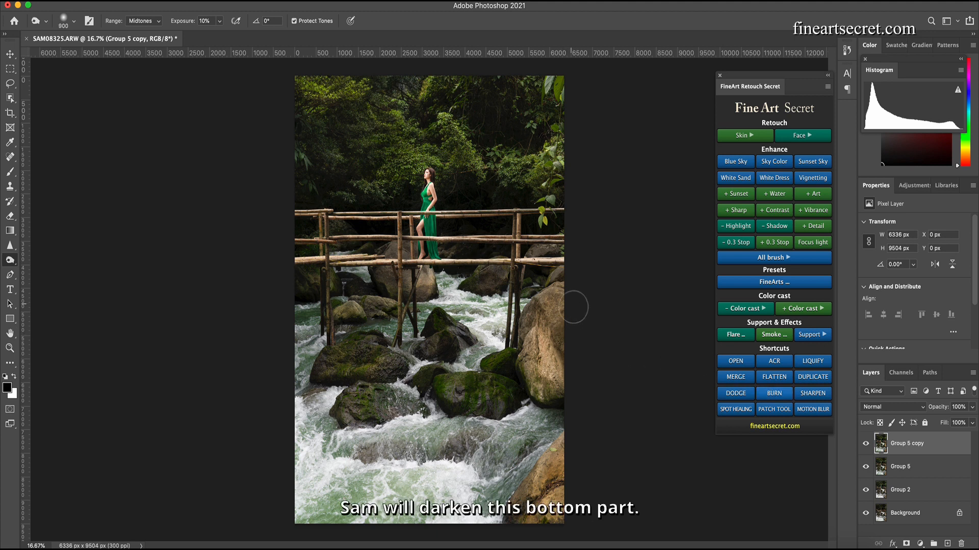
pyautogui.press(']')
pyautogui.press(']')
pyautogui.press(']')
pyautogui.press(']')
pyautogui.press(']')
pyautogui.press(']')
pyautogui.press(']')
pyautogui.press(']')
pyautogui.press(']')
pyautogui.press(']')
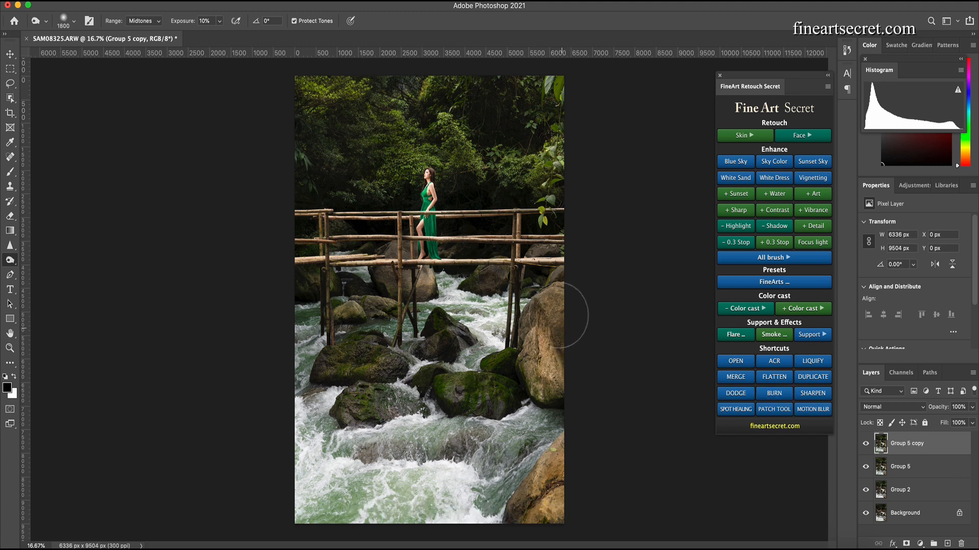
pyautogui.press('[')
pyautogui.press('[')
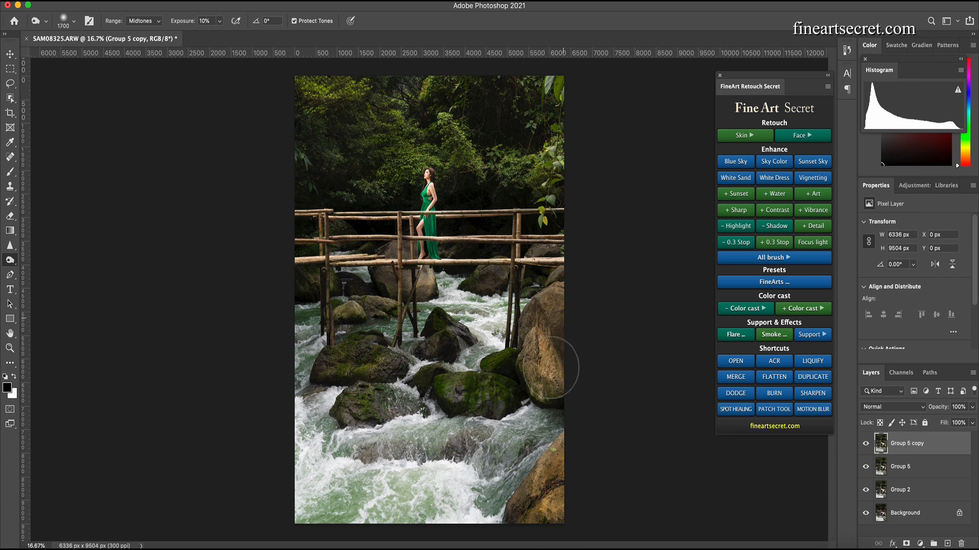
pyautogui.press(']')
pyautogui.press(']')
pyautogui.press(']')
pyautogui.press(']')
pyautogui.press(']')
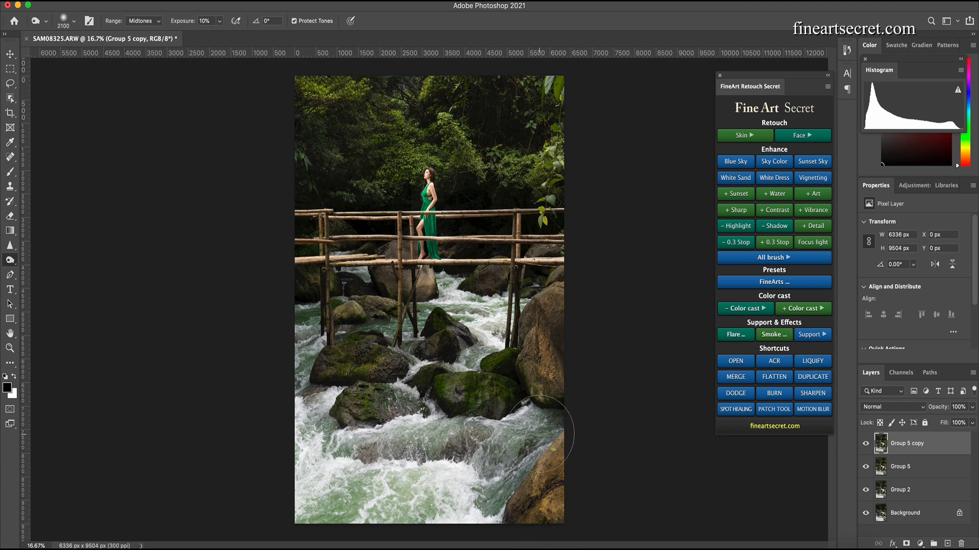
pyautogui.press('[')
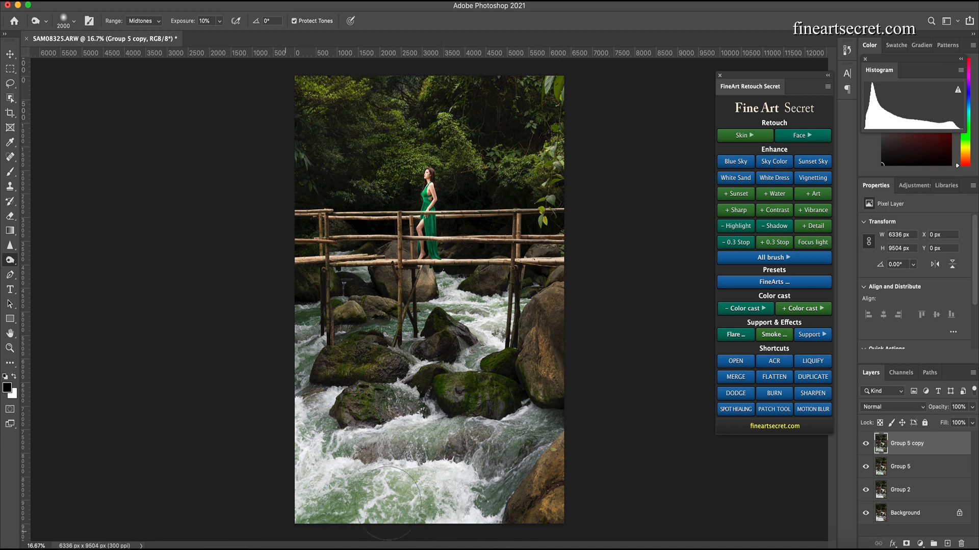
pyautogui.press('[')
pyautogui.press('[')
pyautogui.press('[')
pyautogui.press('[')
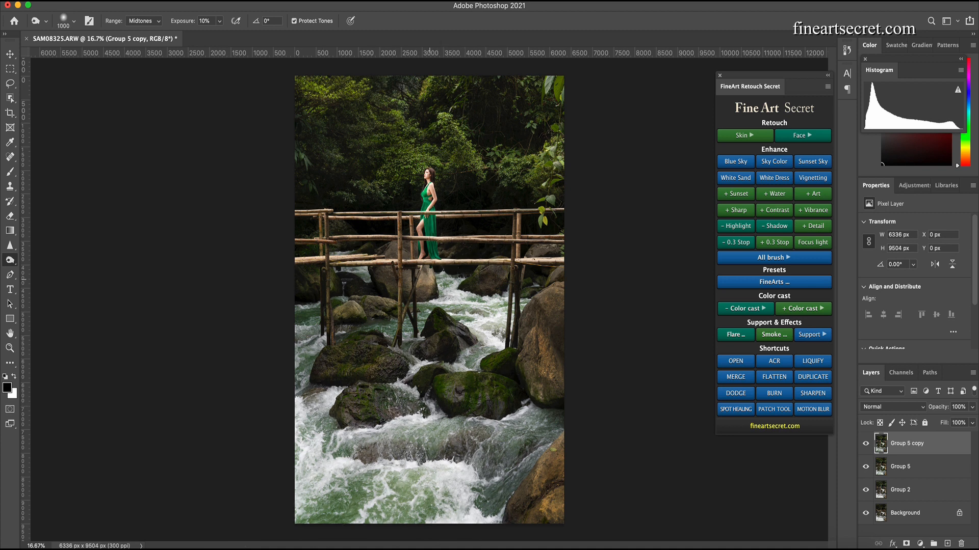
pyautogui.press('[')
pyautogui.press('[')
pyautogui.press('[')
pyautogui.press('[')
pyautogui.press('[')
pyautogui.press('[')
pyautogui.press('[')
pyautogui.press('[')
pyautogui.press('[')
pyautogui.press('[')
pyautogui.press('[')
pyautogui.press('[')
pyautogui.press('[')
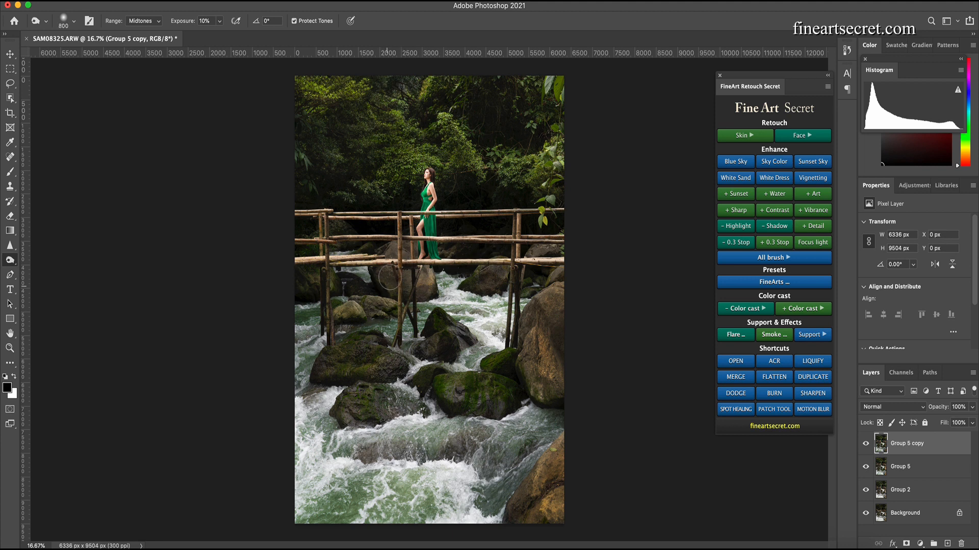
pyautogui.press('[')
pyautogui.press('[')
pyautogui.press('[')
pyautogui.press(']')
pyautogui.press(']')
pyautogui.press(']')
pyautogui.press(']')
pyautogui.press(']')
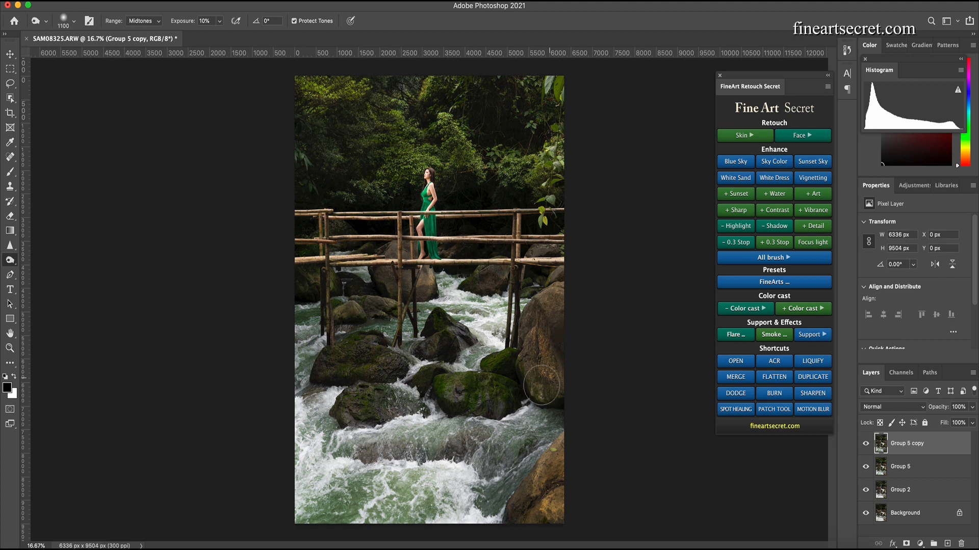
pyautogui.press(']')
pyautogui.press(']')
pyautogui.press(']')
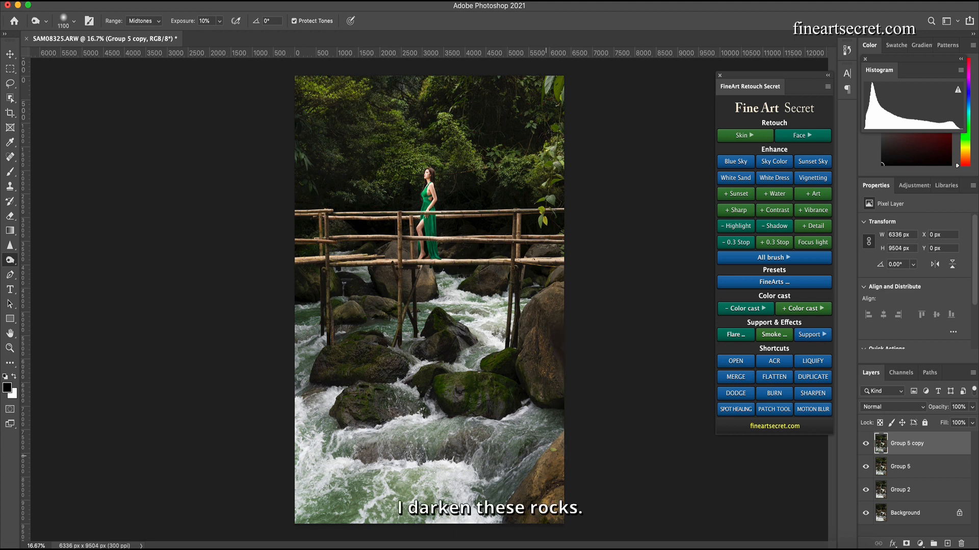
pyautogui.press('[')
pyautogui.press('[')
pyautogui.press(']')
pyautogui.press(']')
pyautogui.press(']')
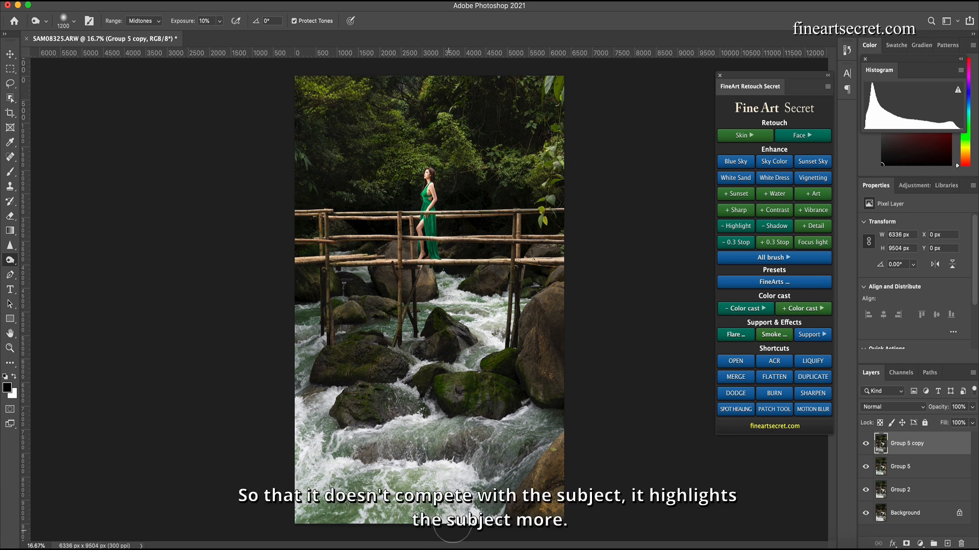
pyautogui.press(']')
pyautogui.press(']')
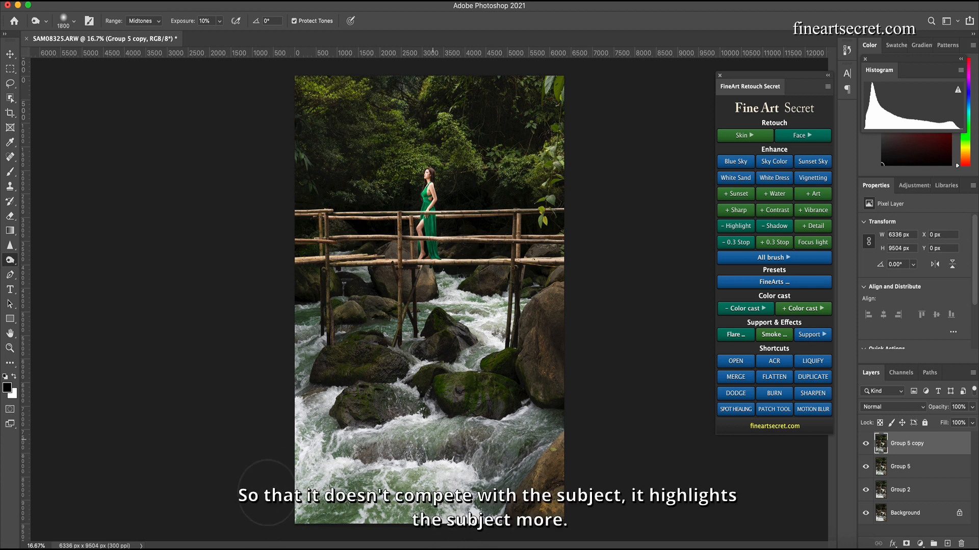
pyautogui.press('[')
pyautogui.press('[')
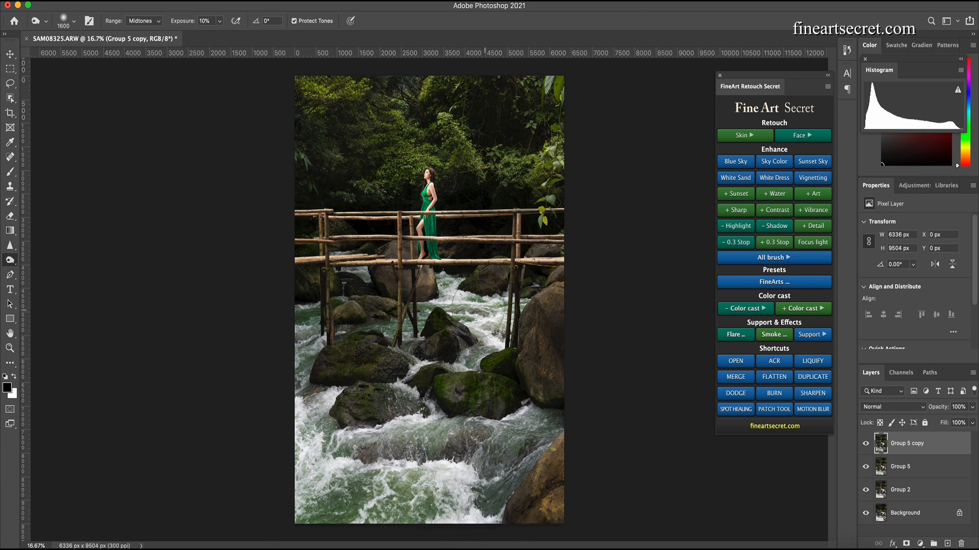
pyautogui.press('[')
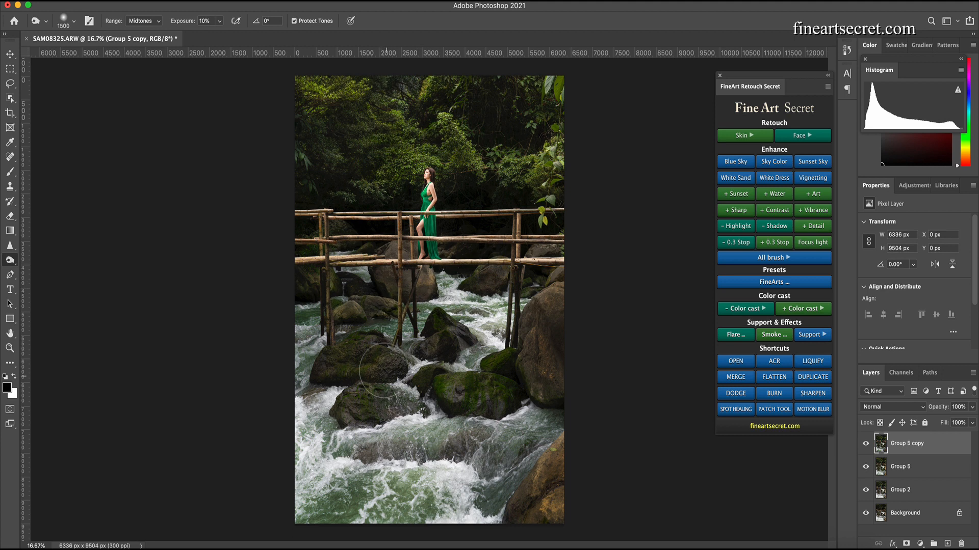
pyautogui.press(']')
pyautogui.press(']')
pyautogui.press(']')
pyautogui.press(']')
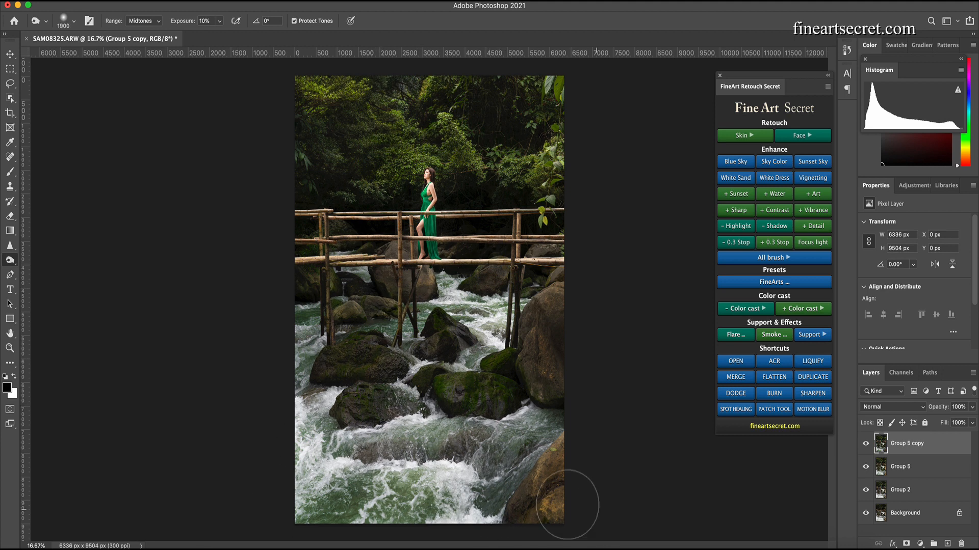
pyautogui.press('[')
pyautogui.press('[')
pyautogui.press('[')
pyautogui.press('[')
pyautogui.press('[')
pyautogui.press('[')
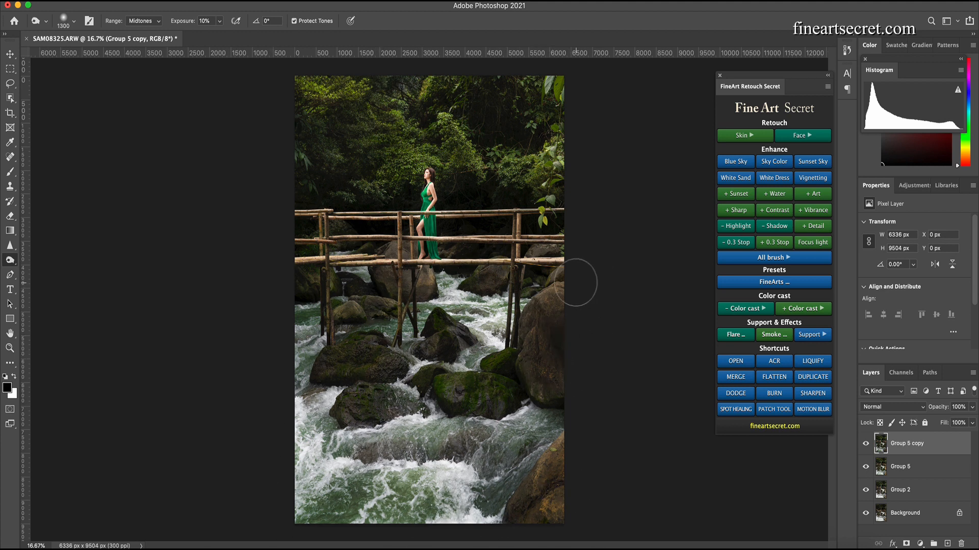
pyautogui.press('[')
pyautogui.press('[')
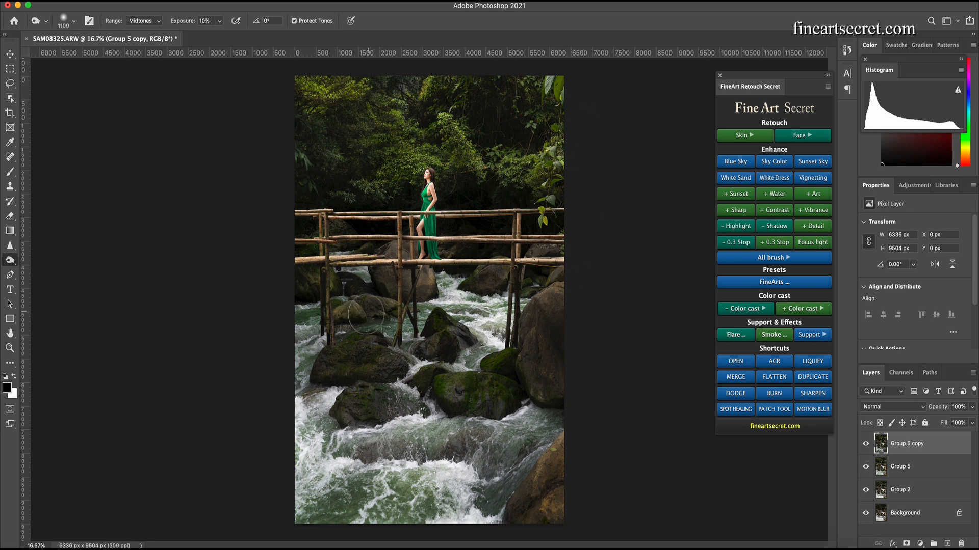
# - Toggle the Group 5 copy layer's visibility to compare the image before and after burning
pyautogui.click(866, 446)
pyautogui.click(866, 446)
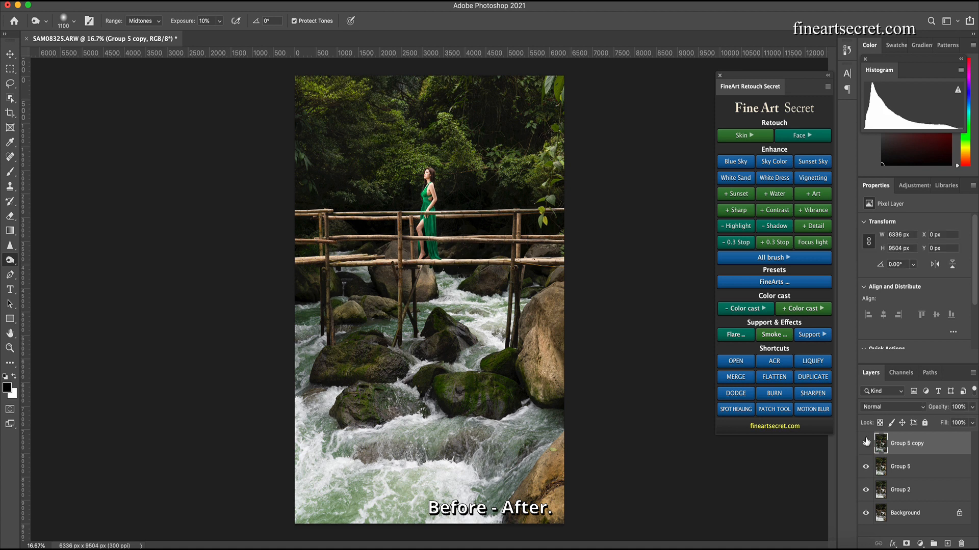
pyautogui.click(866, 444)
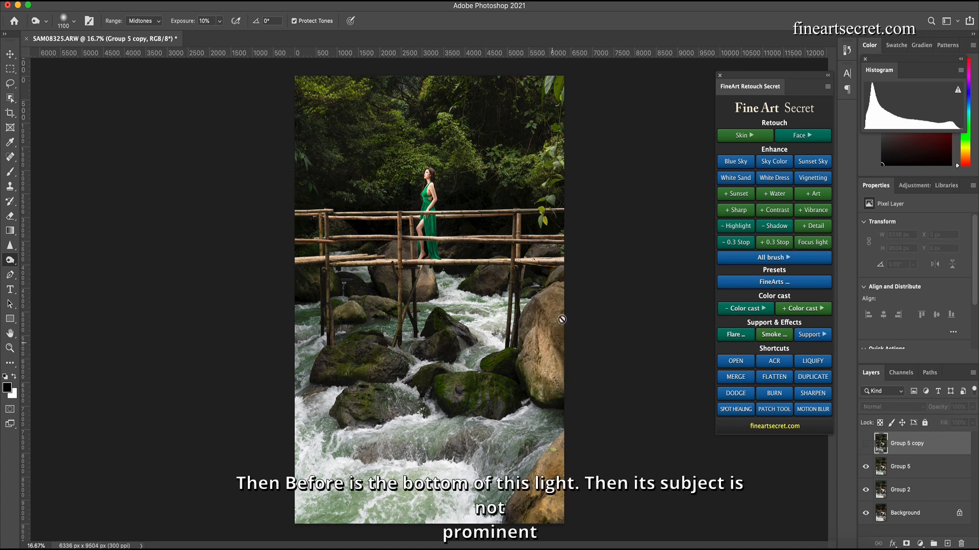
pyautogui.click(866, 443)
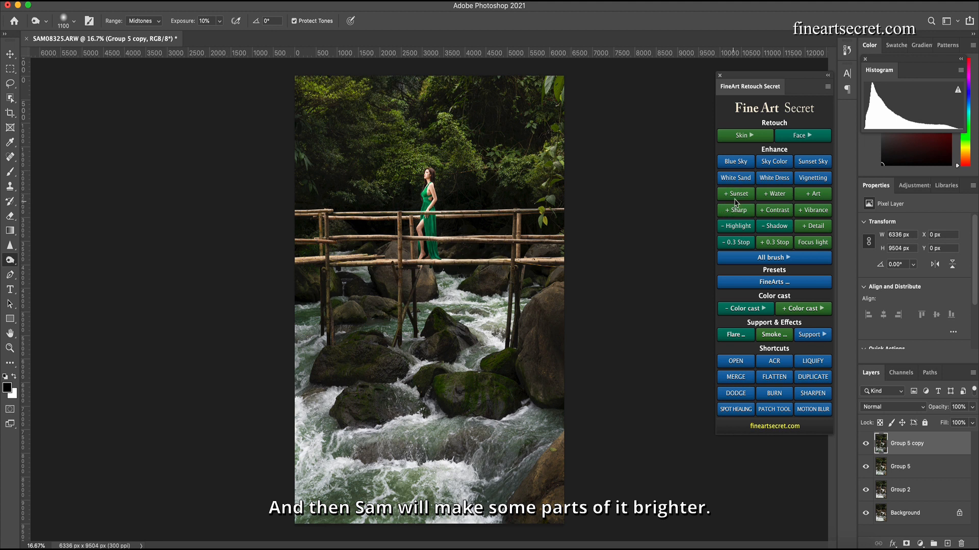
# - Add a + Detail brush layer and paint its mask over the rocks and leaves that should show more detail
pyautogui.click(783, 258)
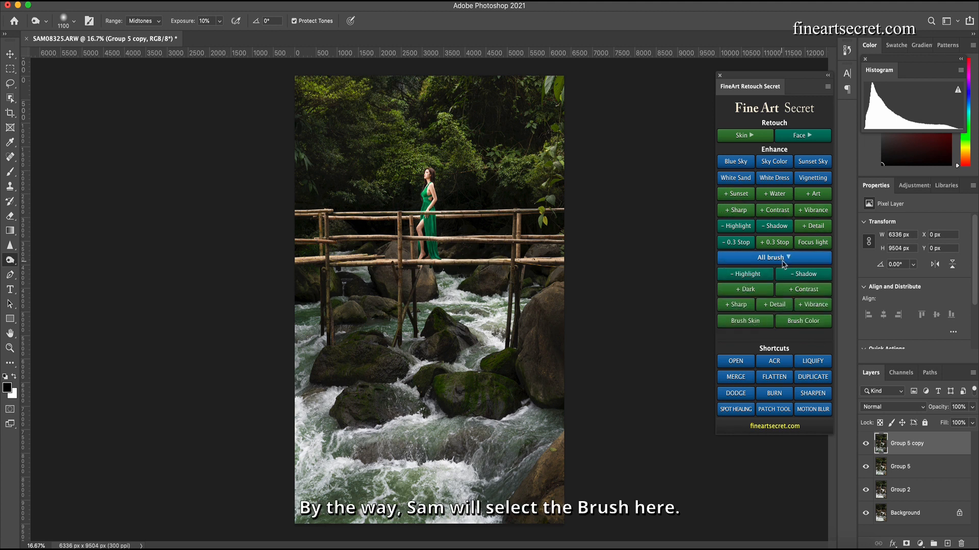
pyautogui.click(779, 306)
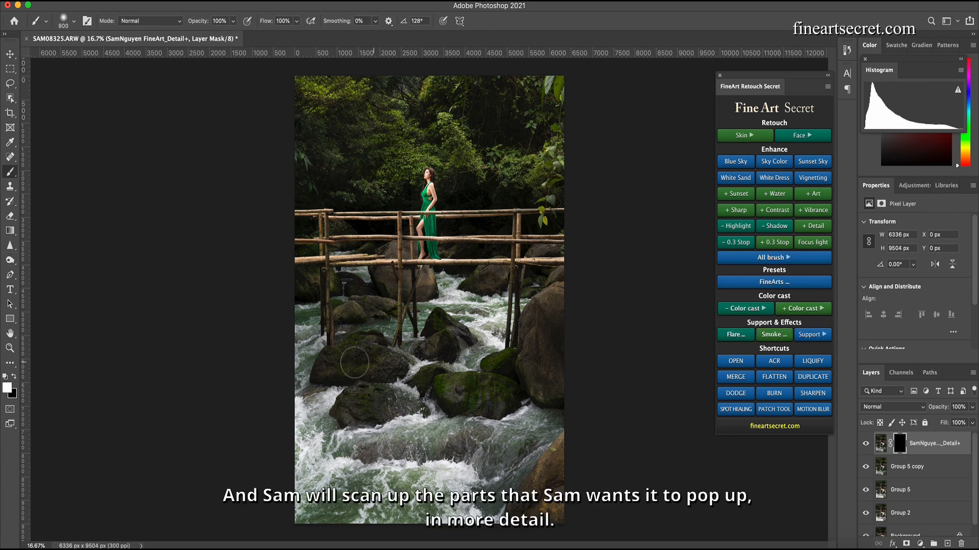
pyautogui.moveTo(355, 362)
pyautogui.mouseDown()
pyautogui.moveTo(344, 360)
pyautogui.moveTo(391, 366)
pyautogui.mouseUp()
pyautogui.press('[')
pyautogui.moveTo(397, 387); pyautogui.dragTo(395, 409)
pyautogui.moveTo(481, 401)
pyautogui.mouseDown()
pyautogui.moveTo(507, 399)
pyautogui.moveTo(452, 386)
pyautogui.moveTo(519, 399)
pyautogui.moveTo(512, 362)
pyautogui.mouseUp()
pyautogui.press('[')
pyautogui.press('[')
pyautogui.press('[')
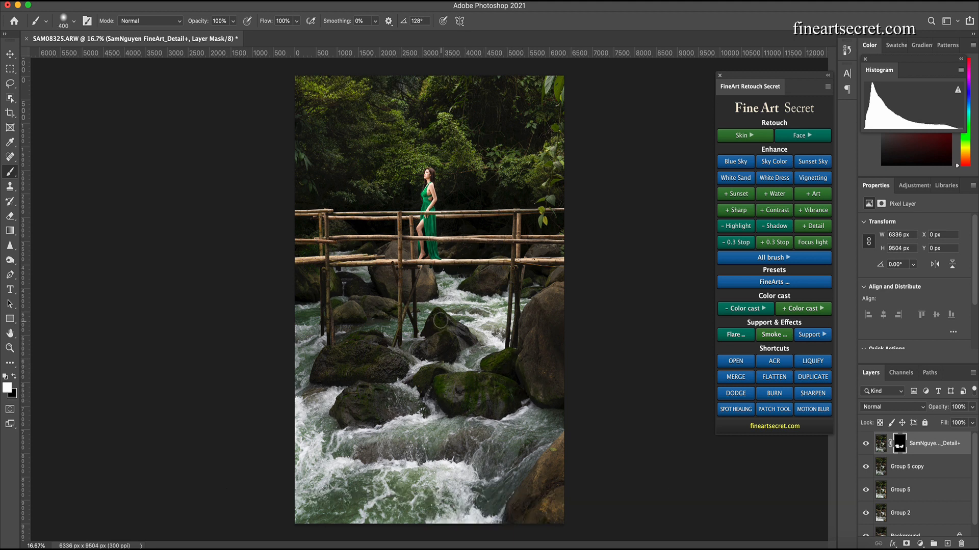
pyautogui.press('[')
pyautogui.press('[')
pyautogui.press('[')
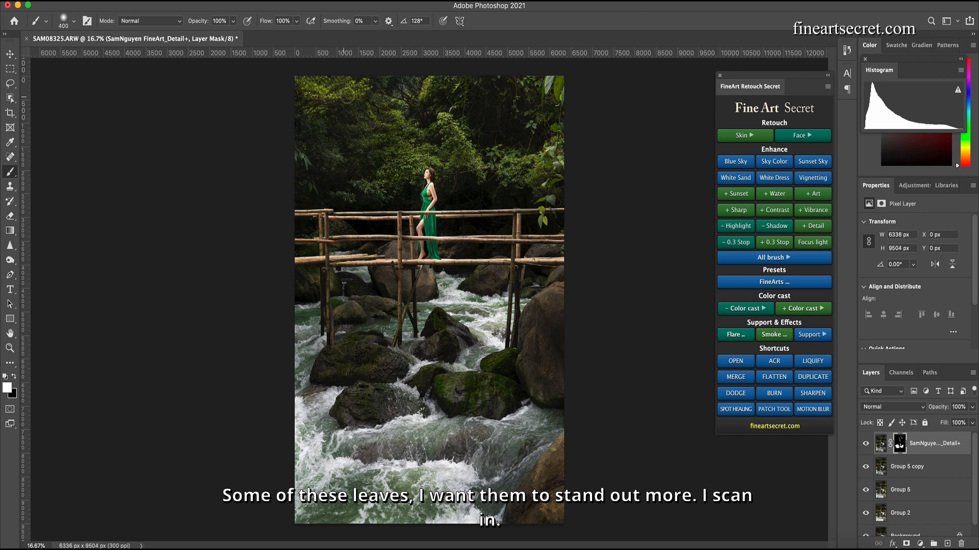
pyautogui.press('[')
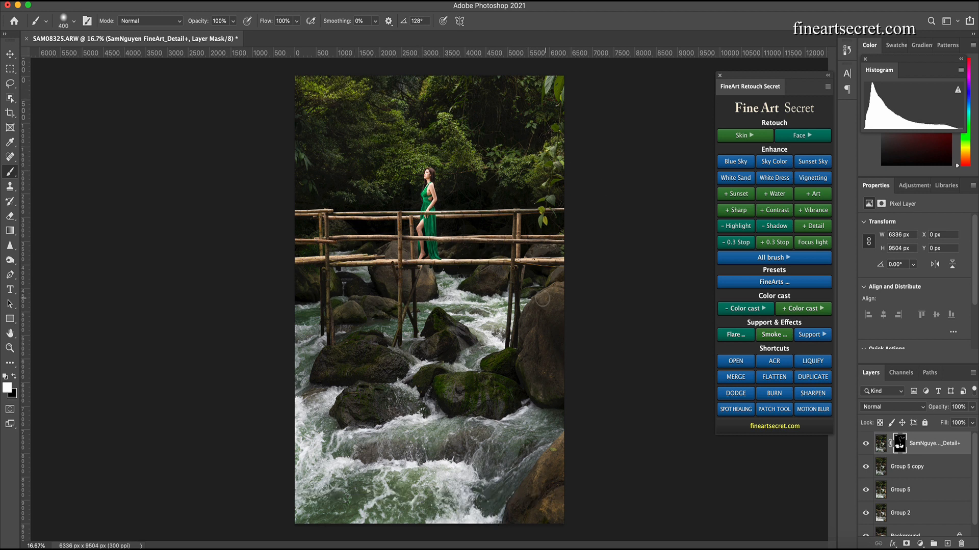
pyautogui.press('[')
pyautogui.press('[')
pyautogui.press('[')
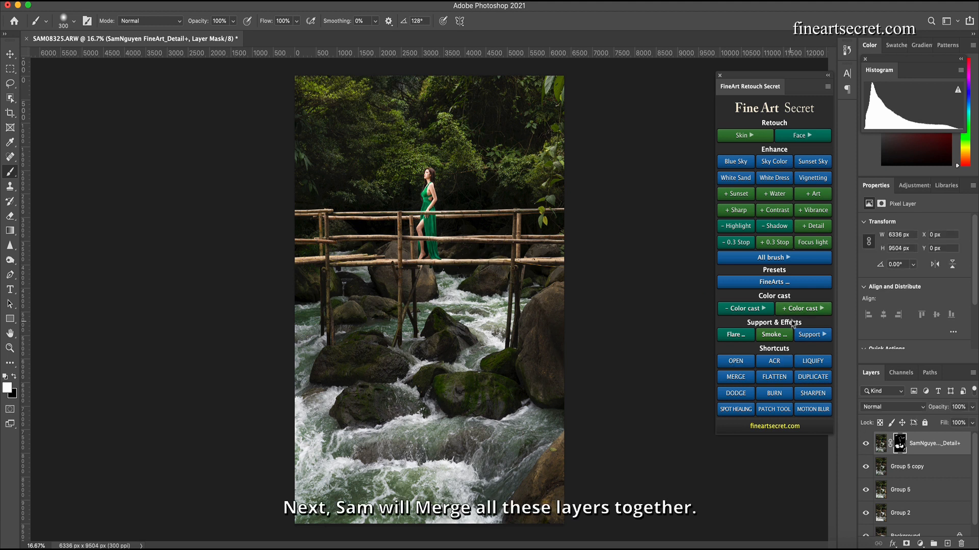
# - Merge all visible layers into a new top layer and switch to the Dodge tool with a larger brush
pyautogui.click(725, 378)
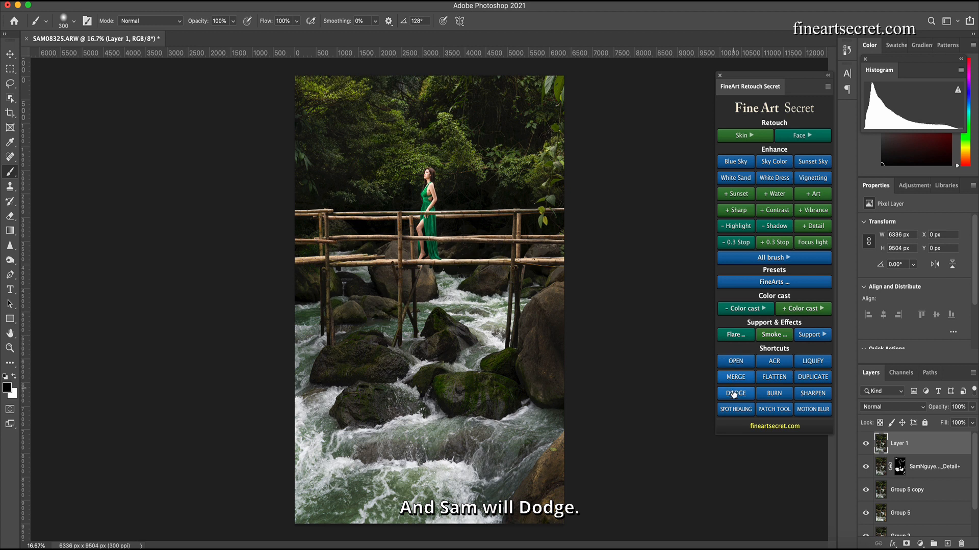
pyautogui.click(734, 394)
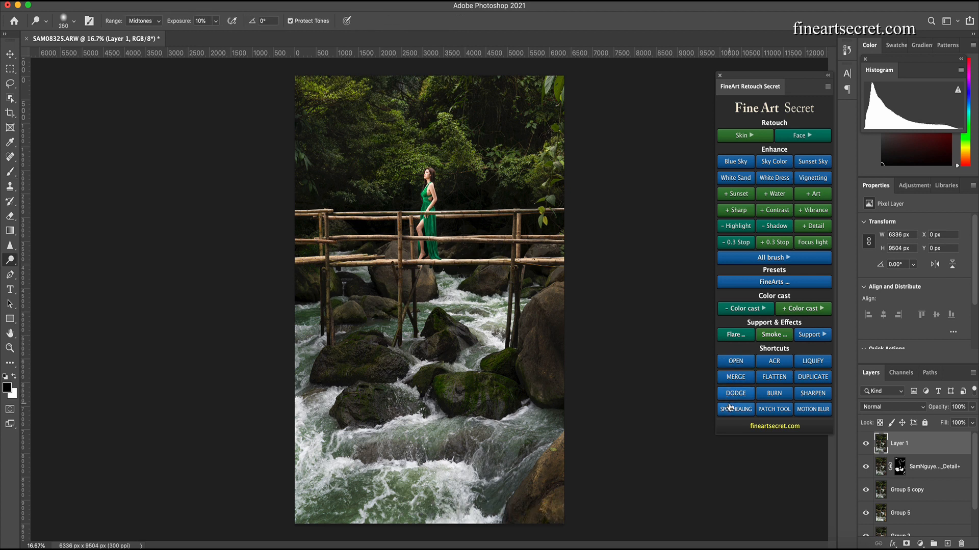
pyautogui.press(']')
pyautogui.press(']')
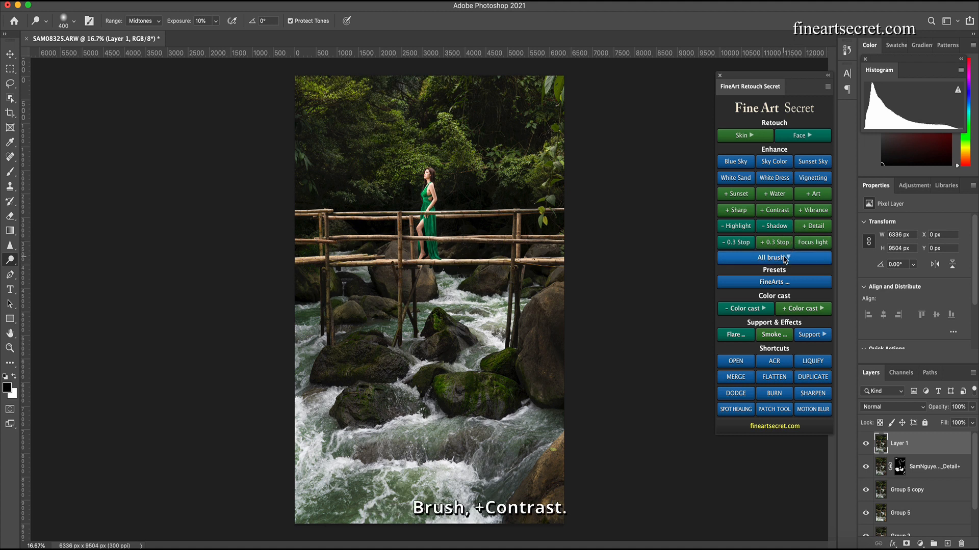
# - Add a +Contrast brush layer and reduce the brush size
pyautogui.click(792, 256)
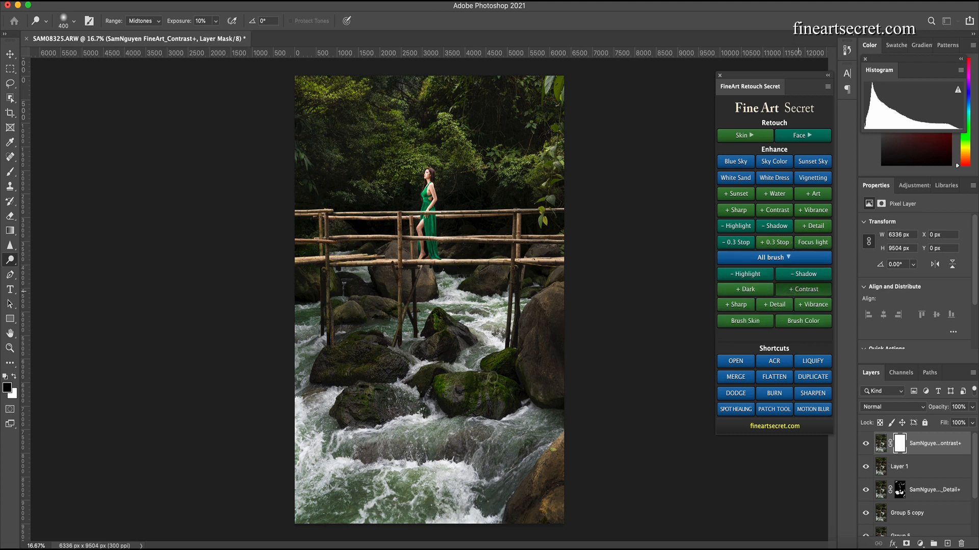
pyautogui.press('[')
pyautogui.press('[')
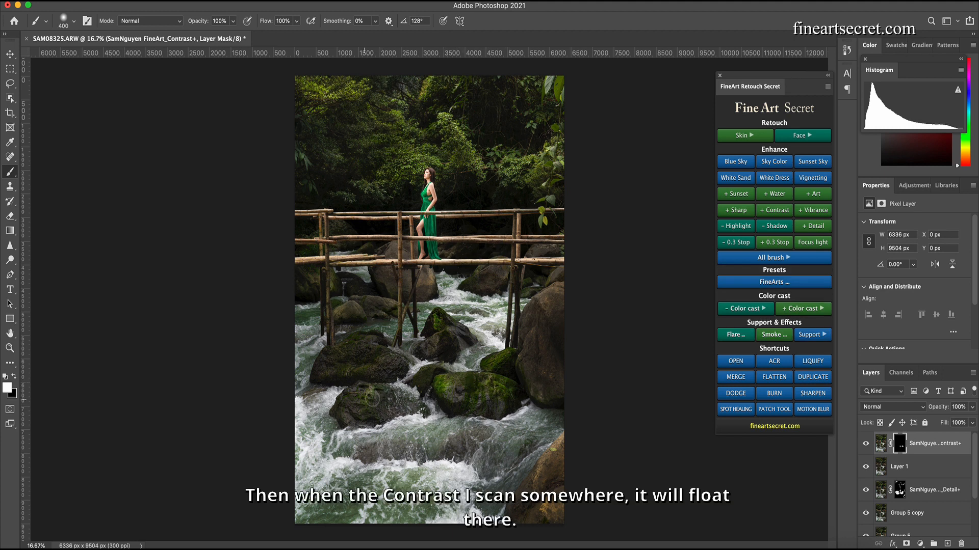
pyautogui.press('[')
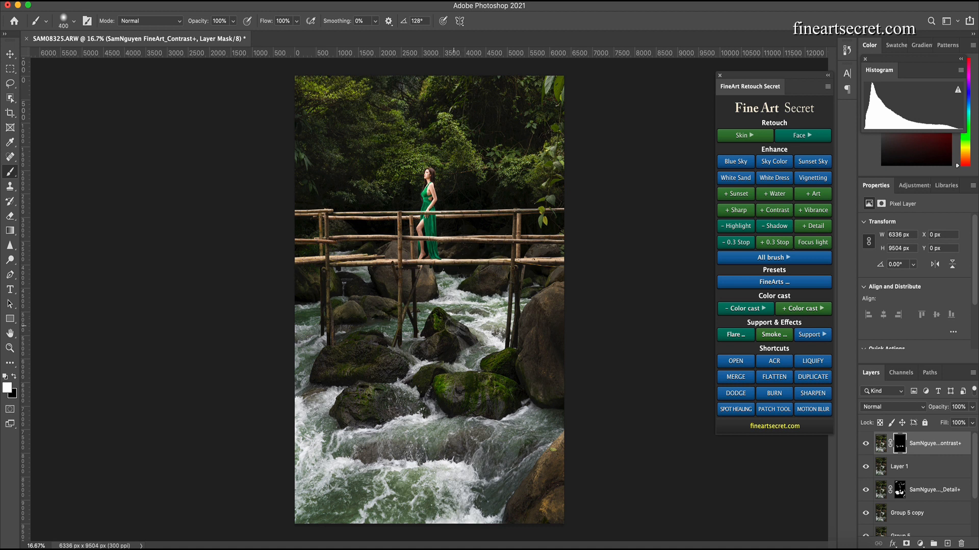
pyautogui.press('[')
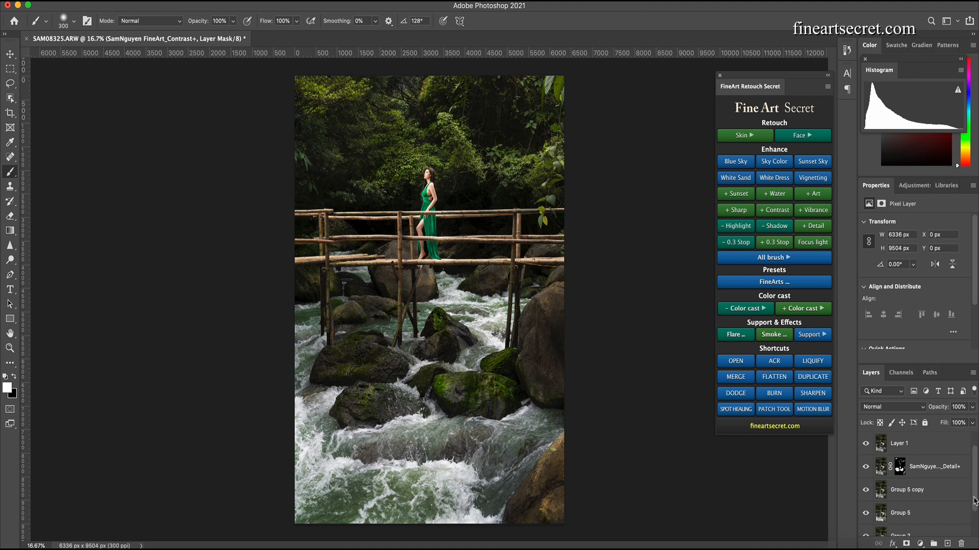
# - Group the layers from the top down to Group 5 copy into Group 6 and merge the group
pyautogui.scroll(-3, 975, 491)
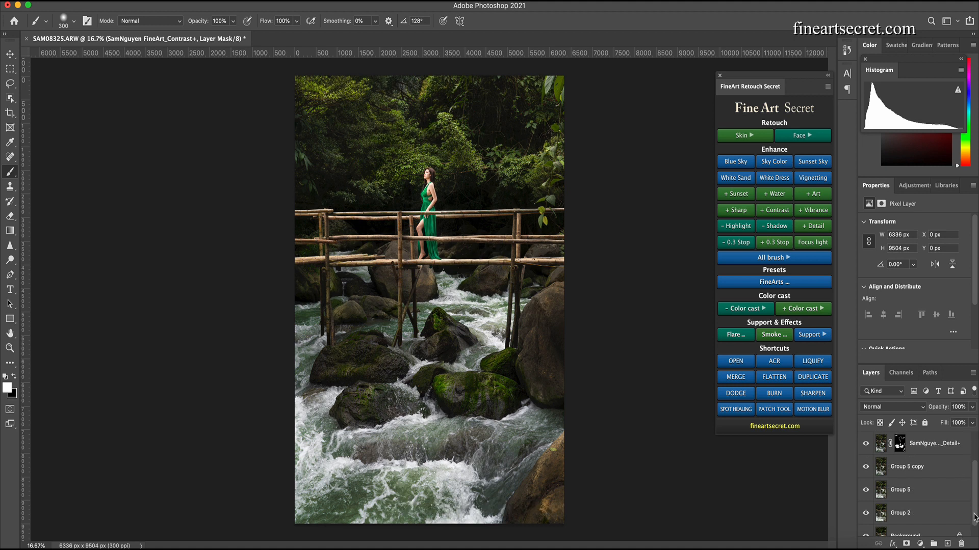
pyautogui.click(953, 460)
pyautogui.hotkey('ctrl', 'g')
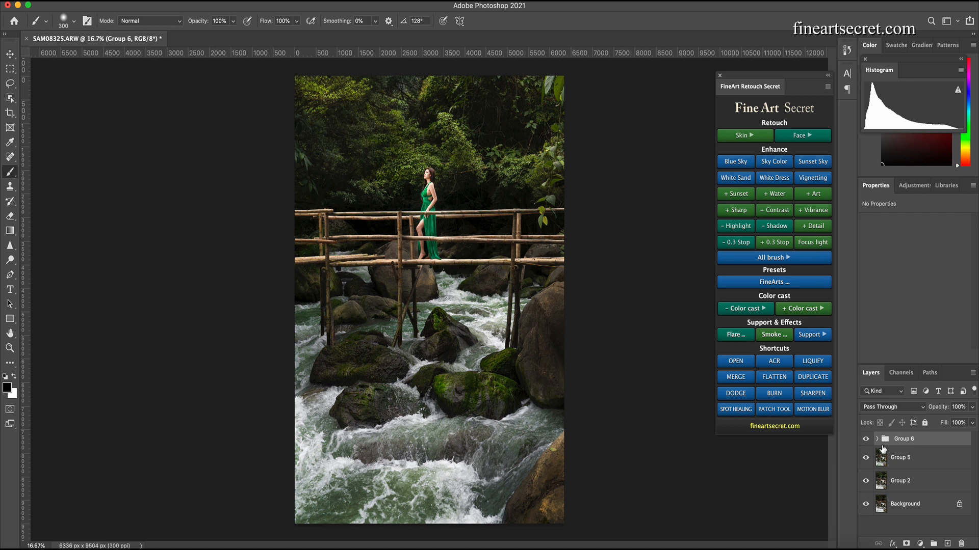
pyautogui.press('super+e')
# - Toggle Group 6's visibility to compare the image before and after the latest edits
pyautogui.click(865, 442)
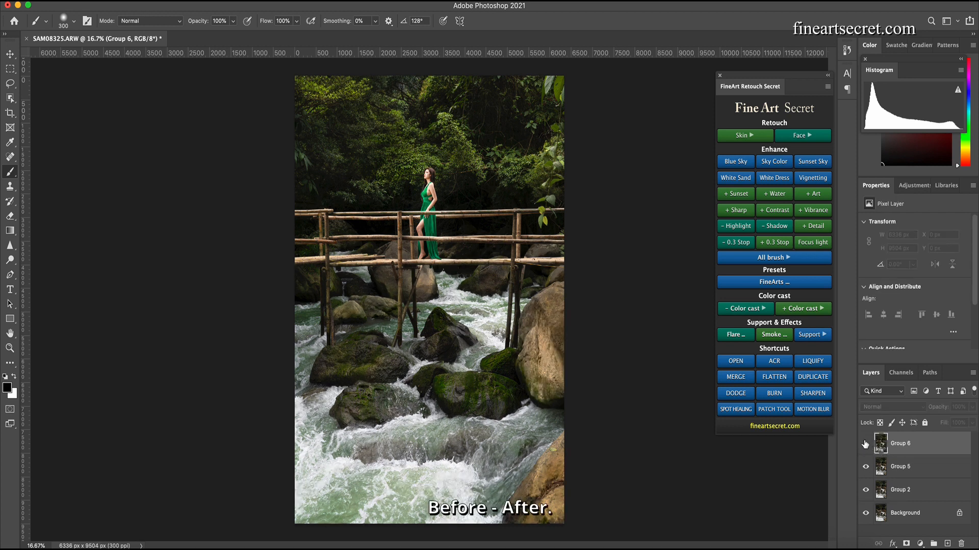
pyautogui.click(865, 443)
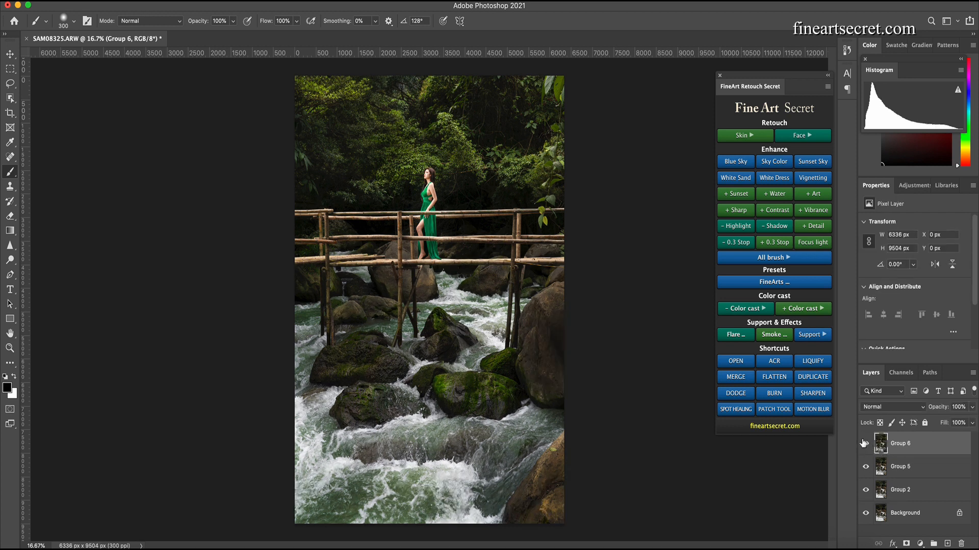
pyautogui.click(865, 443)
pyautogui.click(865, 443)
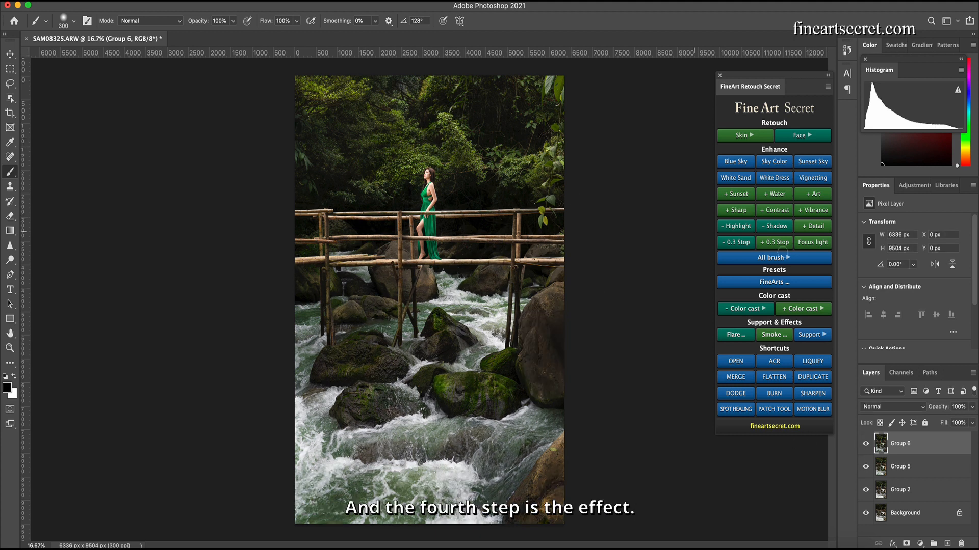
# - Insert a sun flare effect and transform it so its warm glow spreads across the upper part of the image
pyautogui.click(735, 337)
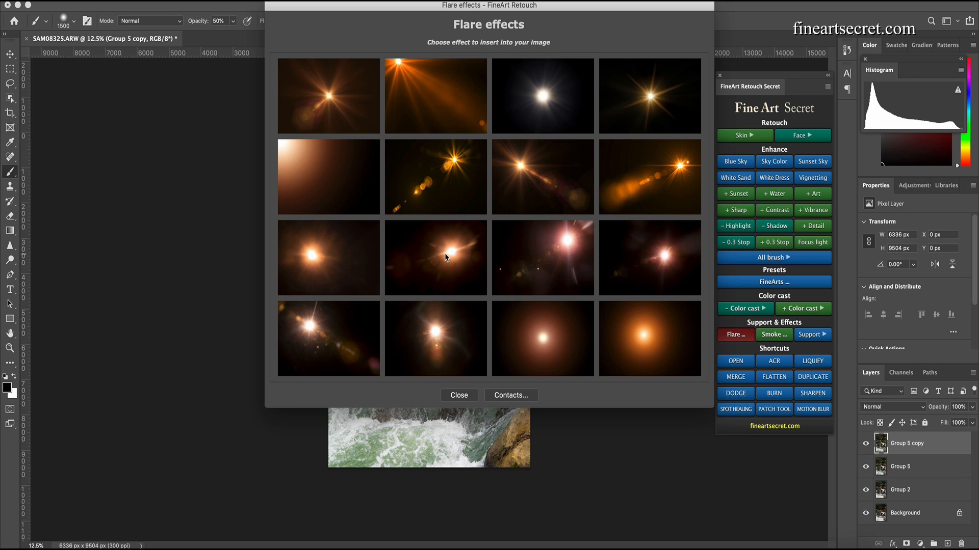
pyautogui.click(322, 336)
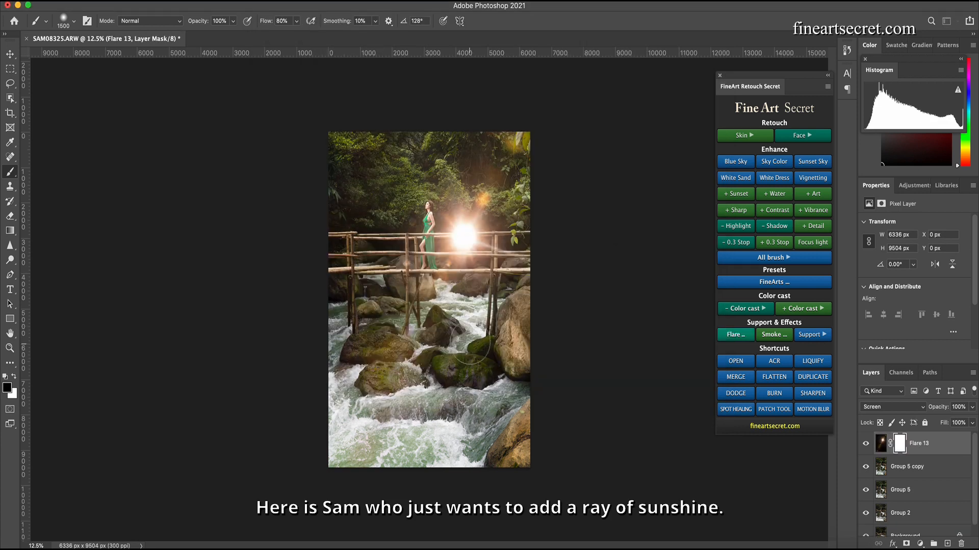
pyautogui.moveTo(466, 244); pyautogui.dragTo(427, 112)
pyautogui.moveTo(506, 344); pyautogui.dragTo(414, 381)
pyautogui.moveTo(455, 182); pyautogui.dragTo(443, 118)
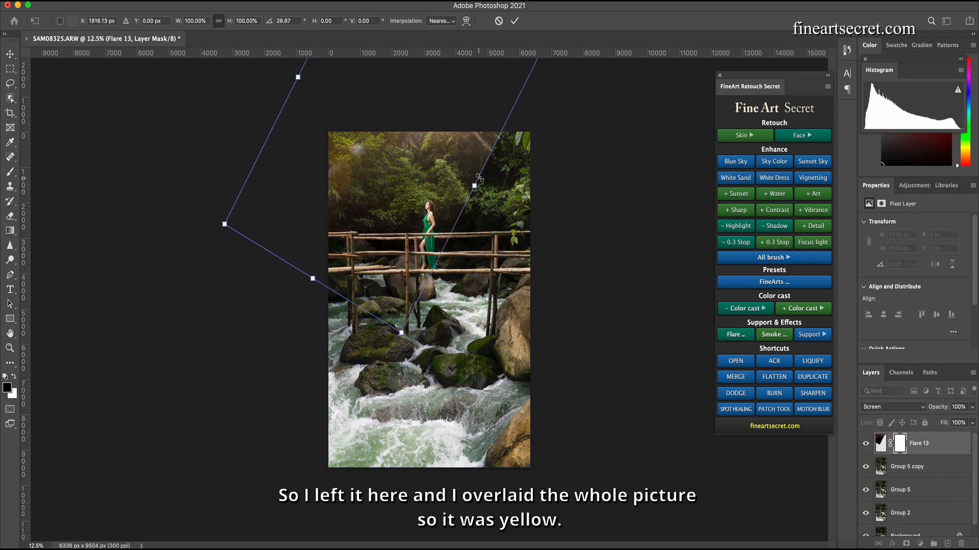
pyautogui.moveTo(472, 186); pyautogui.dragTo(534, 193)
pyautogui.moveTo(466, 159)
pyautogui.mouseDown()
pyautogui.moveTo(472, 177)
pyautogui.moveTo(467, 169)
pyautogui.mouseUp()
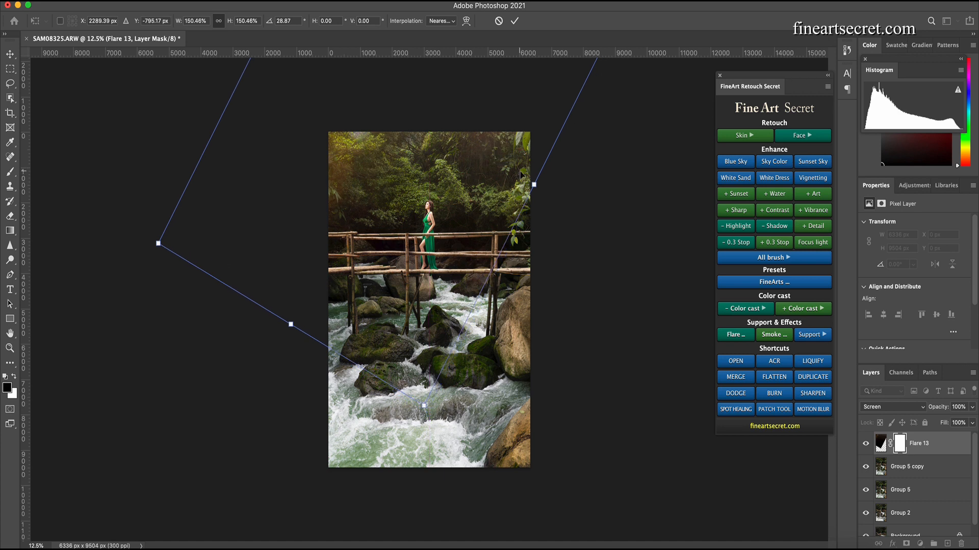
pyautogui.press('Return')
# - Paint the flare layer's mask with a large brush at 50% then 30% opacity to keep the glow off the subject
pyautogui.press('b')
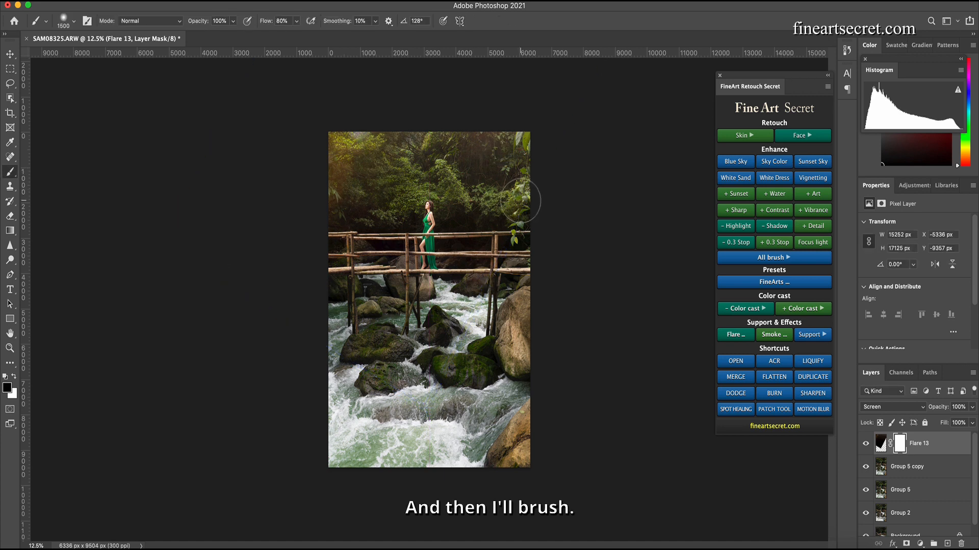
pyautogui.press('[')
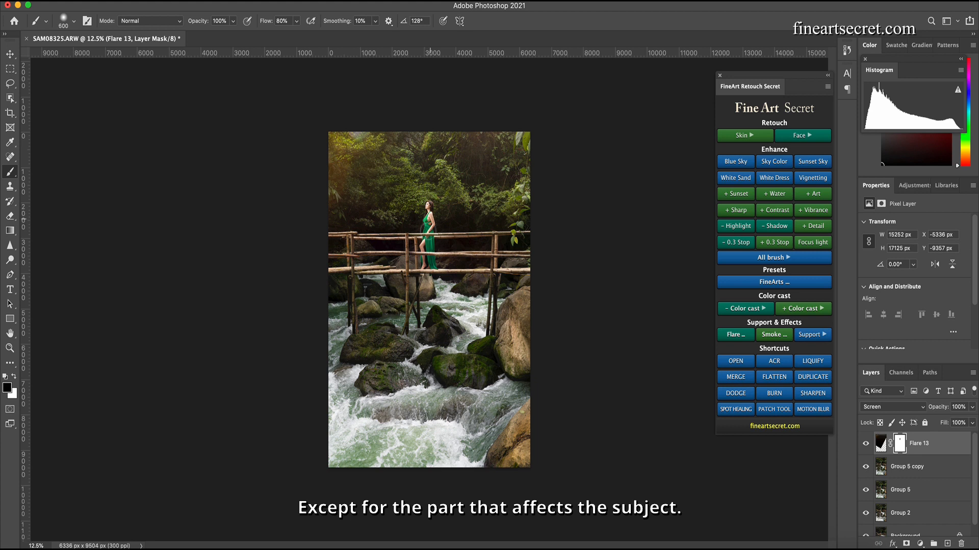
pyautogui.press(']')
pyautogui.press(']')
pyautogui.press(']')
pyautogui.press(']')
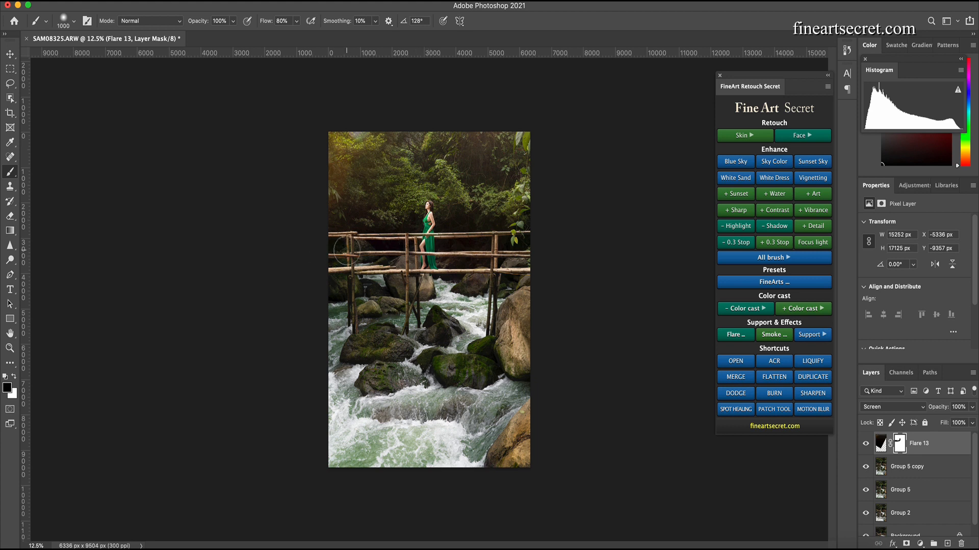
pyautogui.press(']')
pyautogui.press(']')
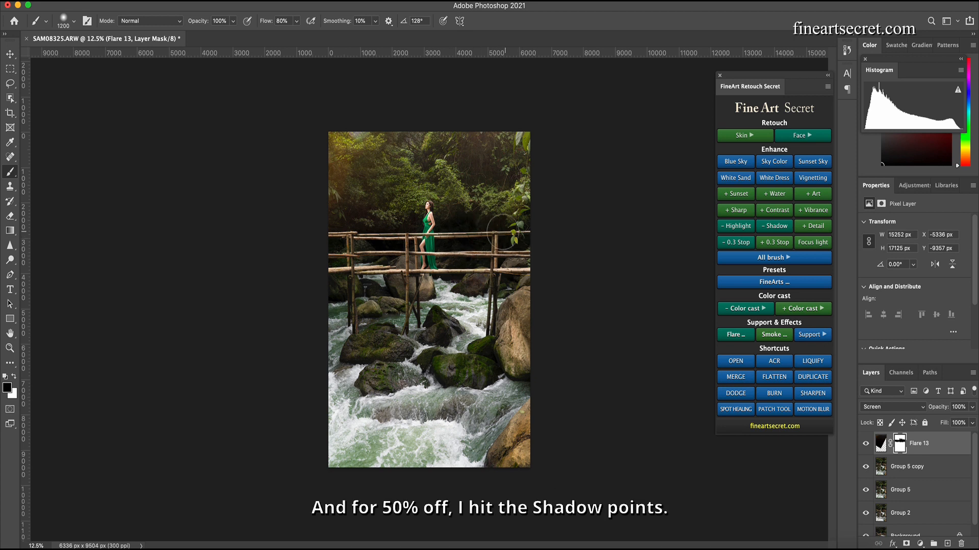
pyautogui.press('5')
pyautogui.press(']')
pyautogui.press(']')
pyautogui.press(']')
pyautogui.press(']')
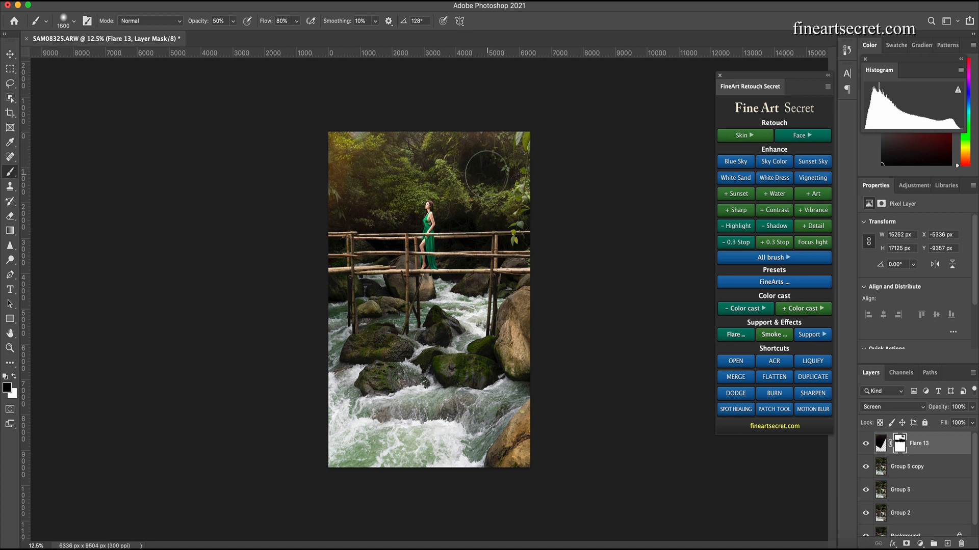
pyautogui.press('3')
pyautogui.click(866, 445)
pyautogui.click(866, 444)
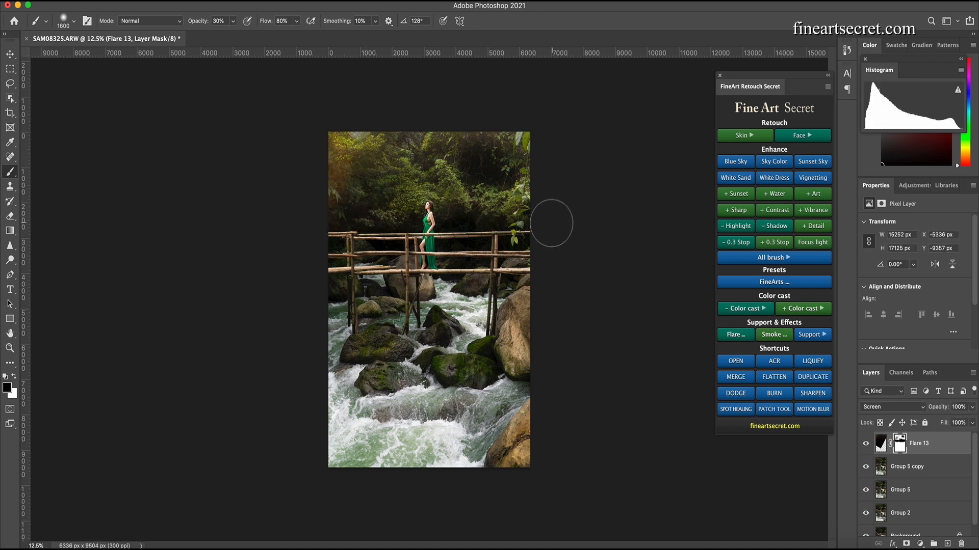
# - Merge all visible layers into a new top layer and add a +Detail brush layer over it
pyautogui.click(883, 442)
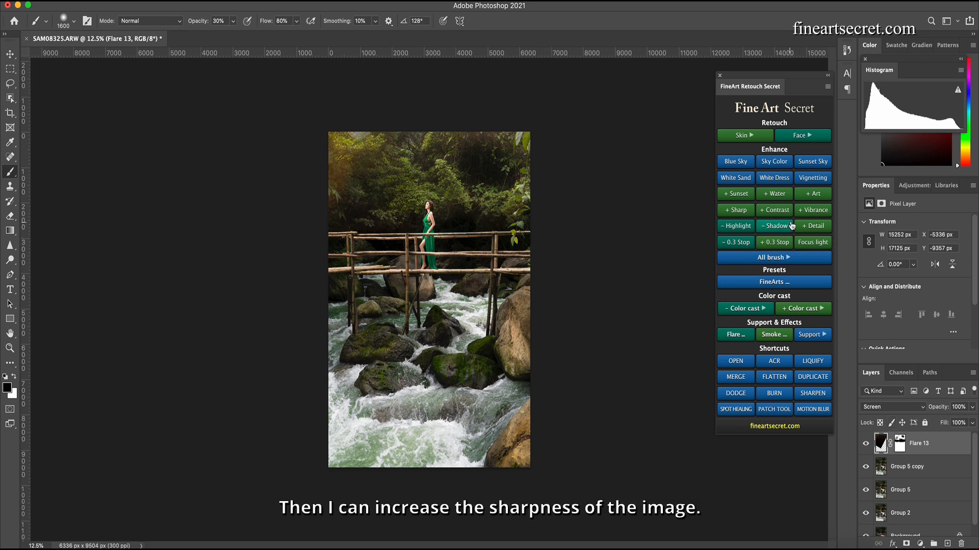
pyautogui.click(736, 376)
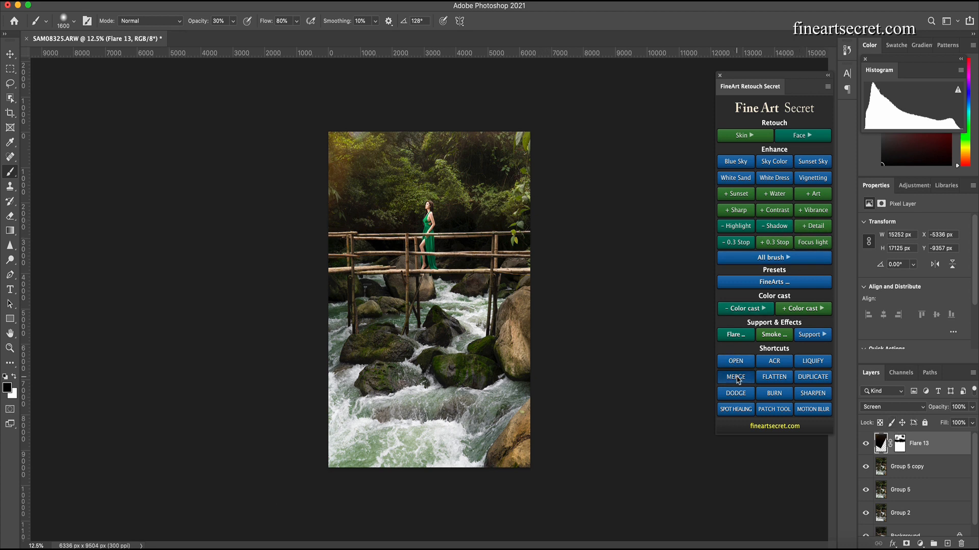
pyautogui.click(809, 231)
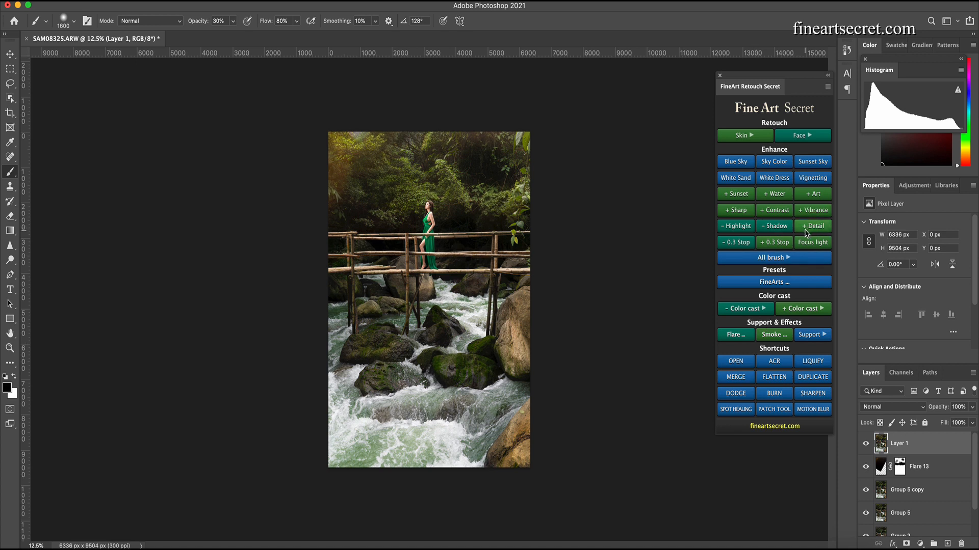
pyautogui.click(808, 228)
pyautogui.click(814, 226)
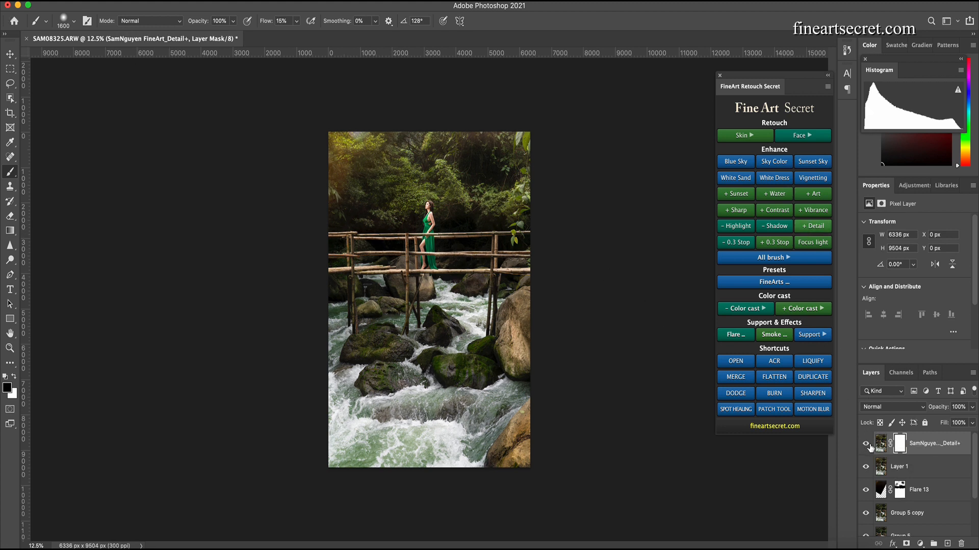
# - Toggle the Detail+ layer's visibility to compare the image with and without it
pyautogui.click(867, 444)
pyautogui.click(867, 444)
pyautogui.click(867, 445)
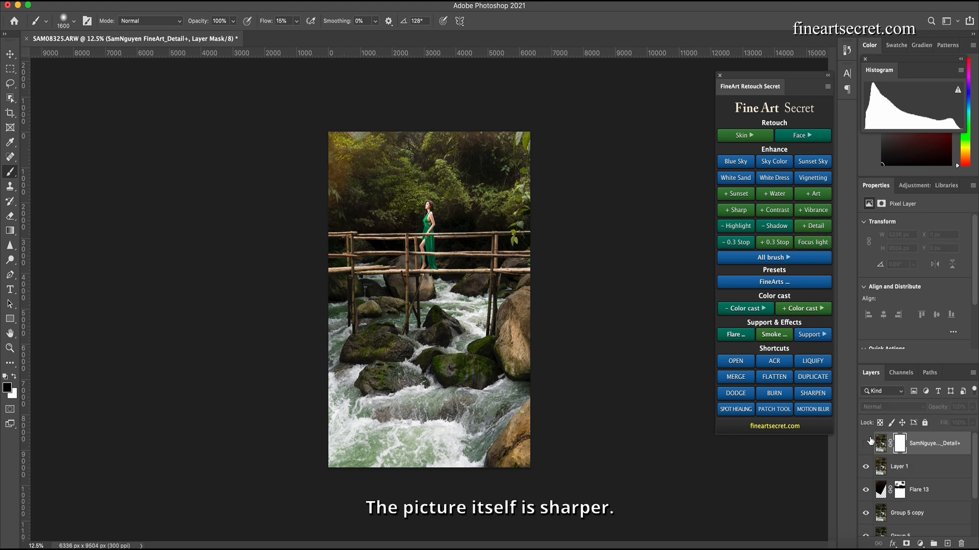
pyautogui.click(867, 443)
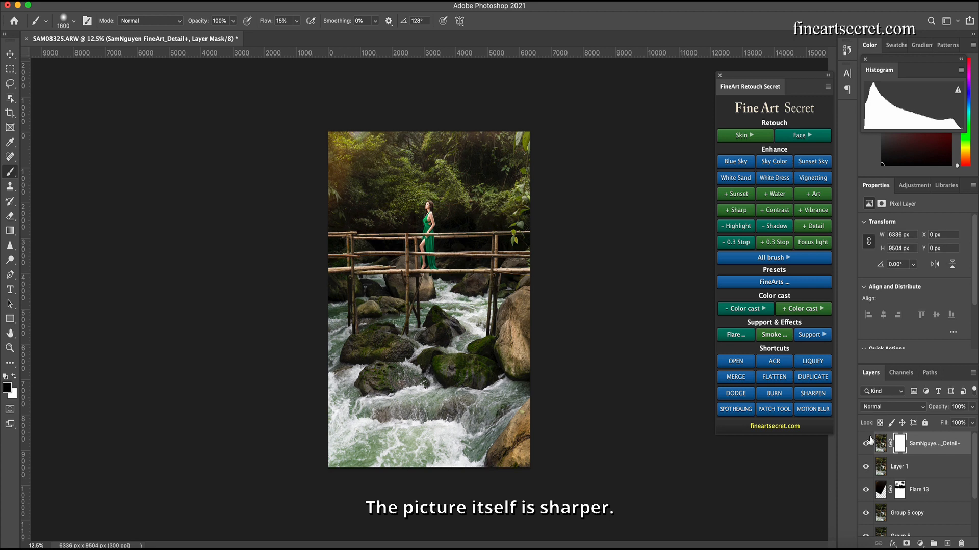
# - Lower the Detail+ layer's opacity to 30% and toggle it to compare
pyautogui.click(972, 407)
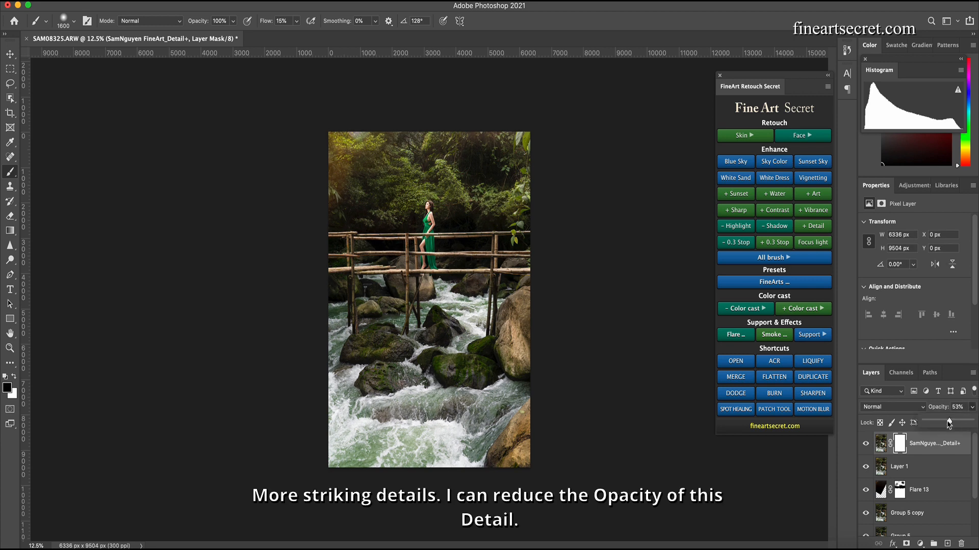
pyautogui.moveTo(946, 424); pyautogui.dragTo(941, 426)
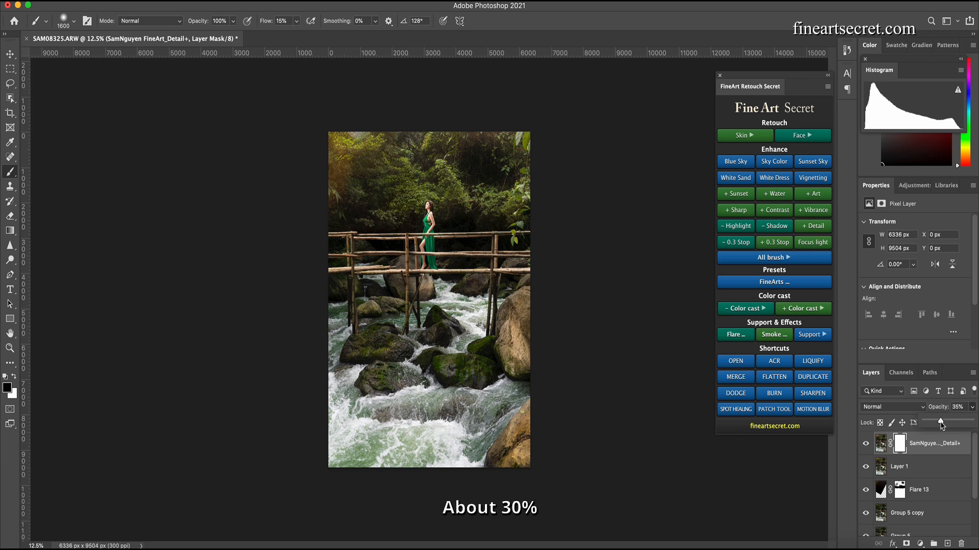
pyautogui.click(864, 446)
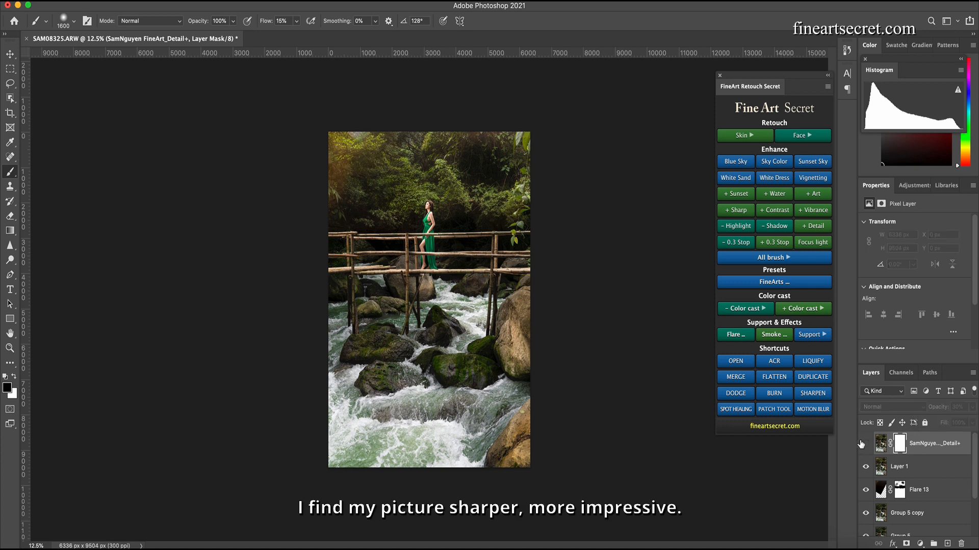
pyautogui.click(865, 447)
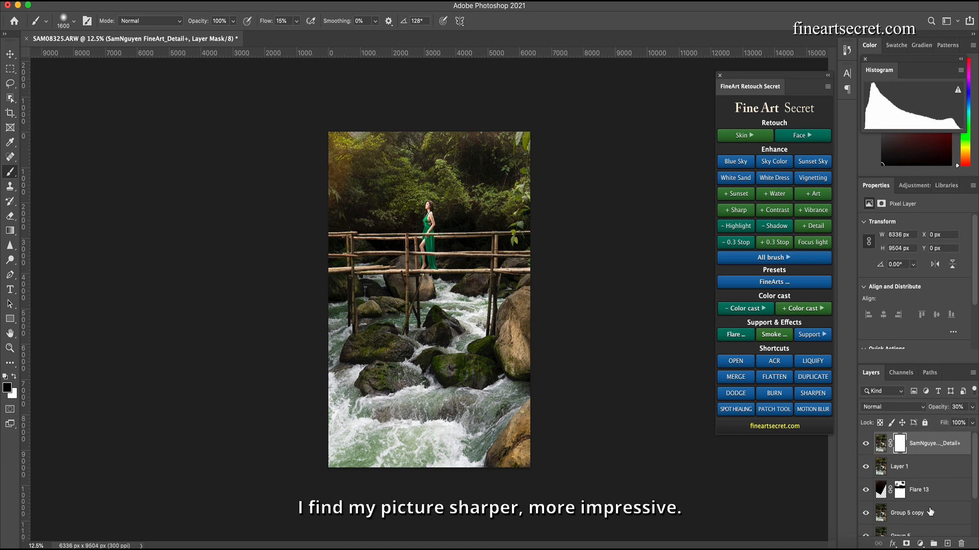
# - Group the layers from the top down to Group 5 copy into Group 6 and dismiss the error dialog
pyautogui.keyDown('shift'); pyautogui.click(928, 514); pyautogui.keyUp('shift')
pyautogui.press('super+g')
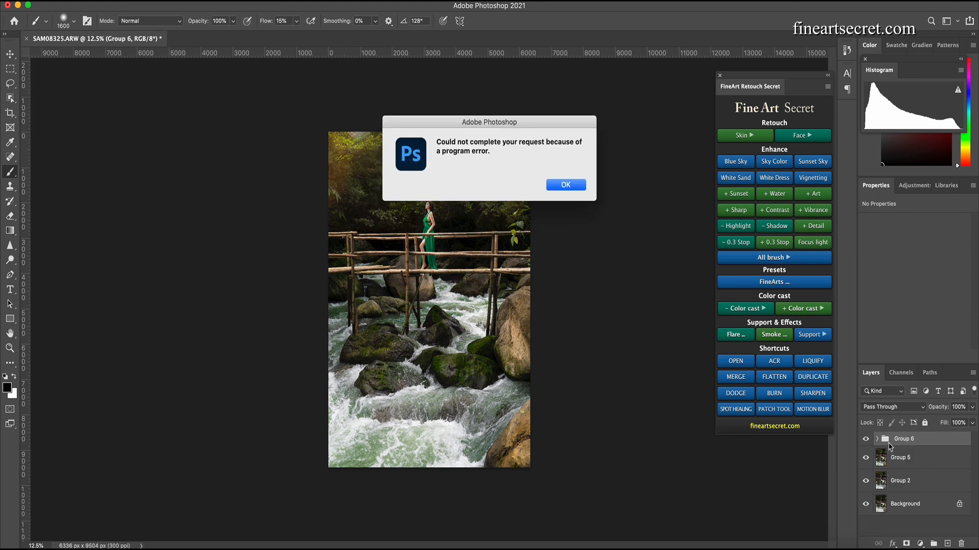
pyautogui.click(572, 188)
# - Show only the background, then reveal Group 2 and Group 5 in turn to review the editing stages
pyautogui.keyDown('alt'); pyautogui.click(865, 504); pyautogui.keyUp('alt')
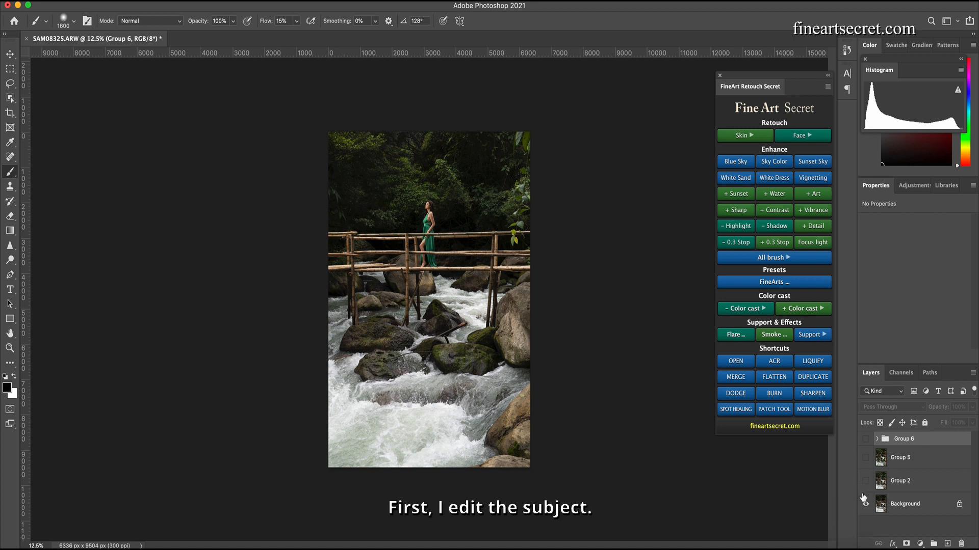
pyautogui.click(865, 480)
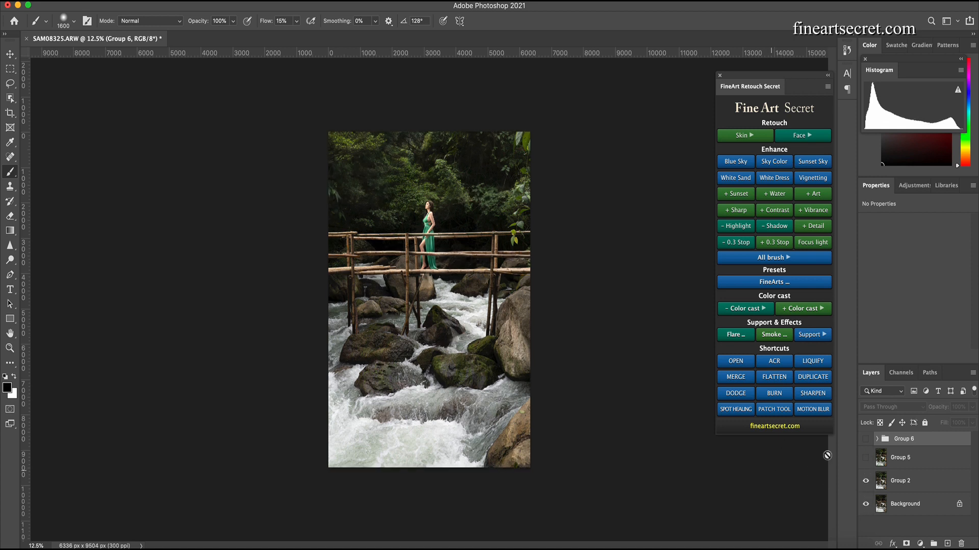
pyautogui.click(865, 458)
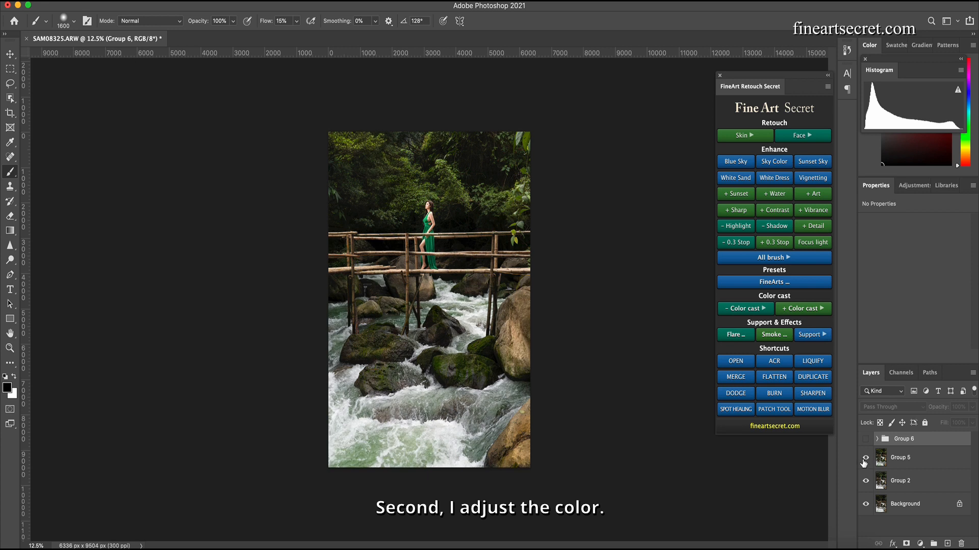